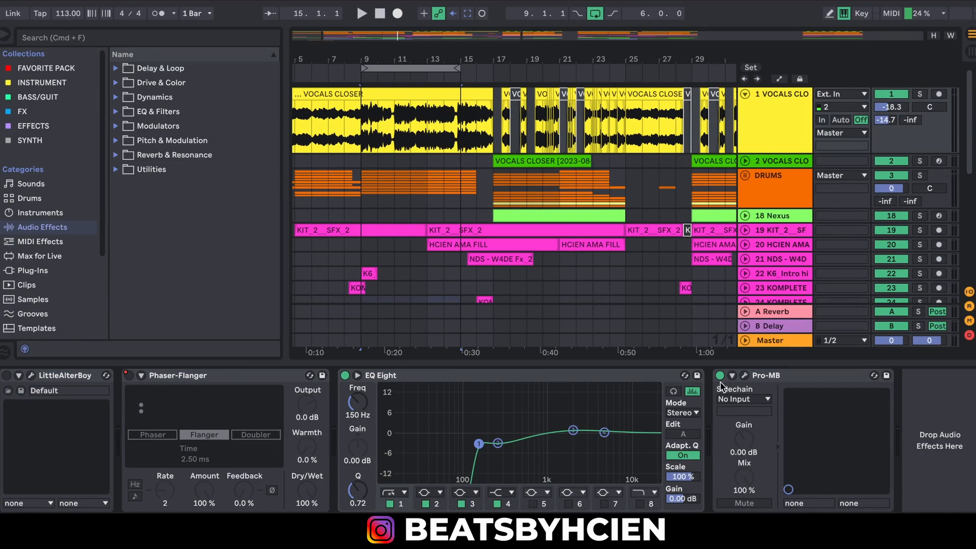
- Move the NDS - Kick track to the start of the DRUMS group and solo it
click(735, 362)
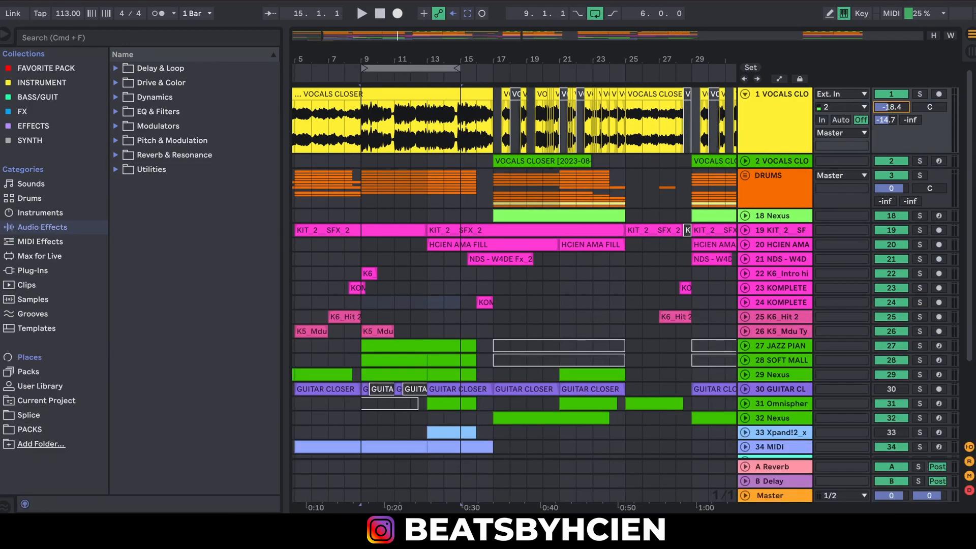
double_click(776, 121)
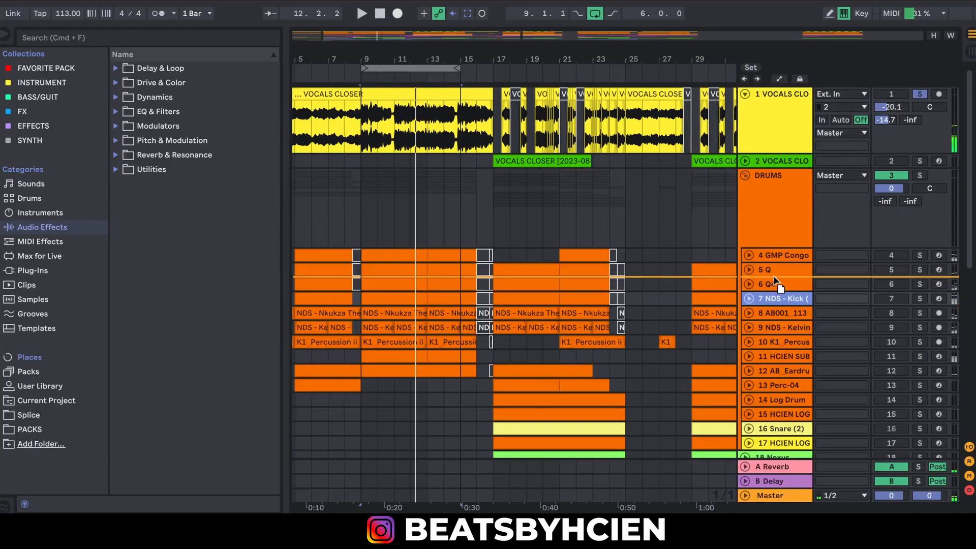
drag(778, 299, 822, 269)
click(919, 256)
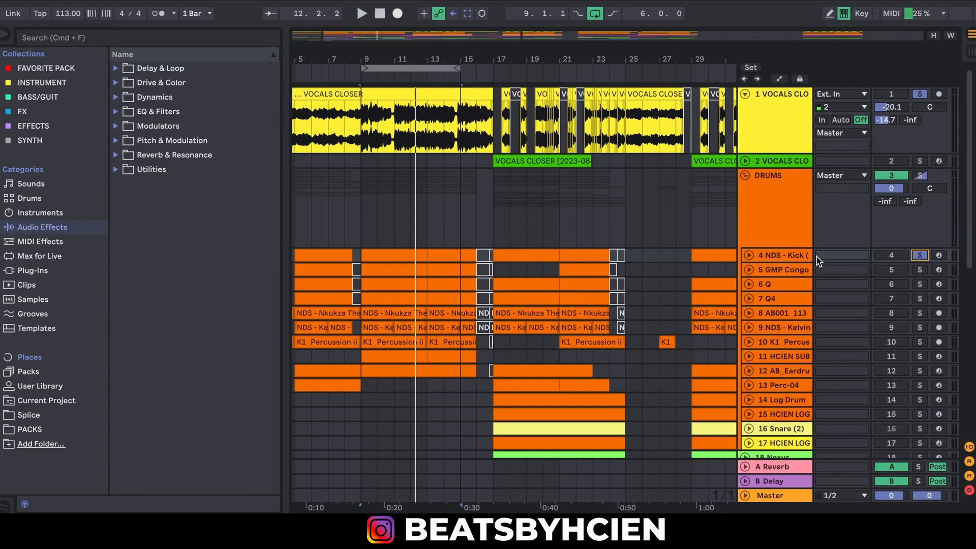
- Review the NDS - Kick track's device chain, including its sampler, Utility and Tuner
double_click(792, 254)
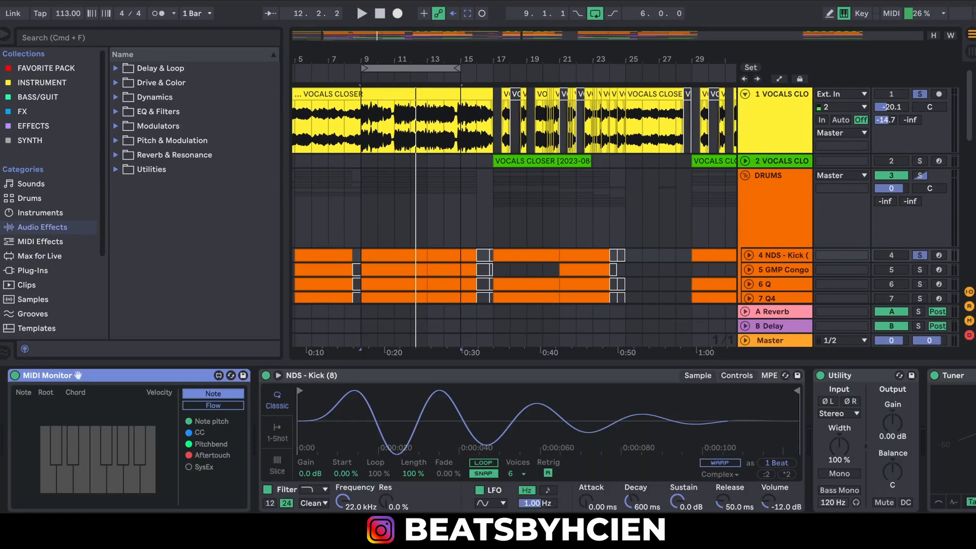
scroll(844, 506, right, 5)
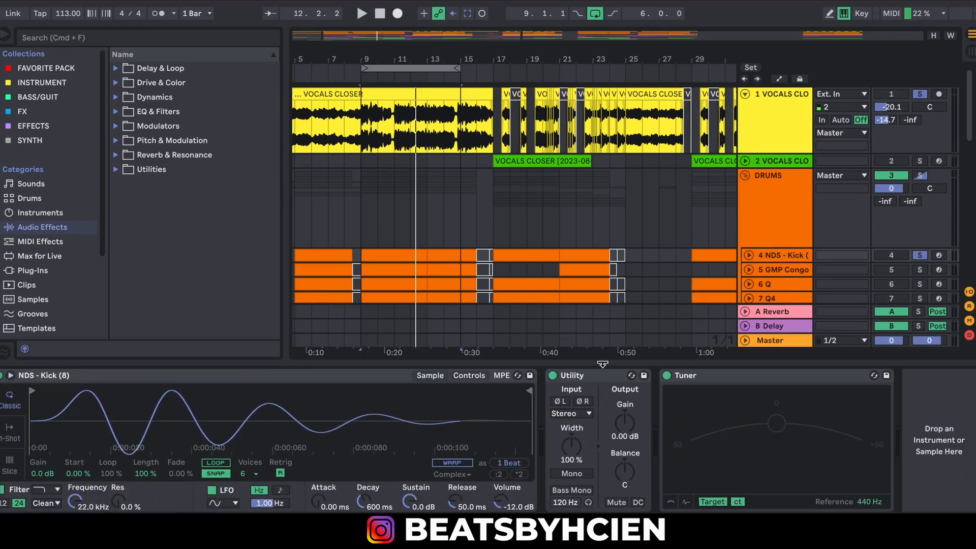
click(602, 365)
- Expand the NDS - Kick track and inspect the note pattern of its MIDI clip at bar 9
click(749, 255)
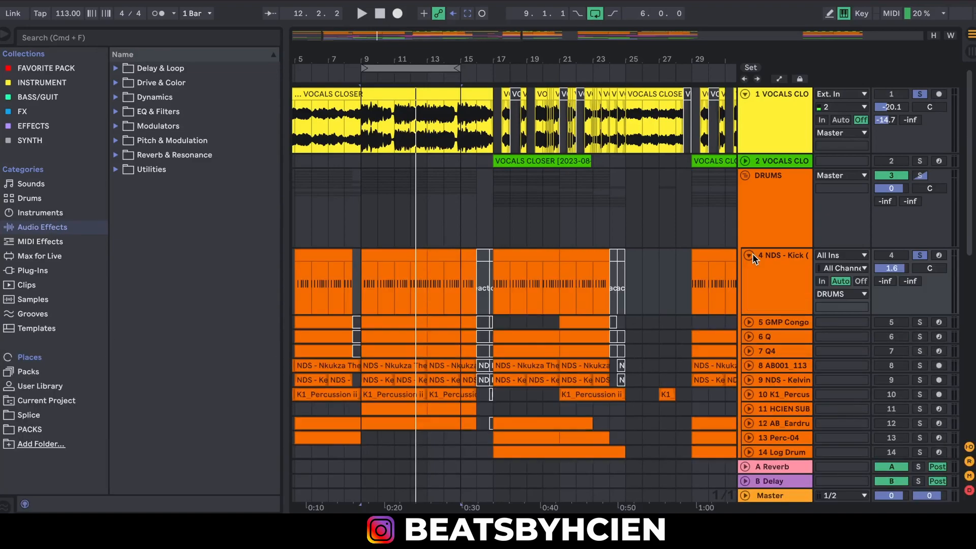
click(410, 260)
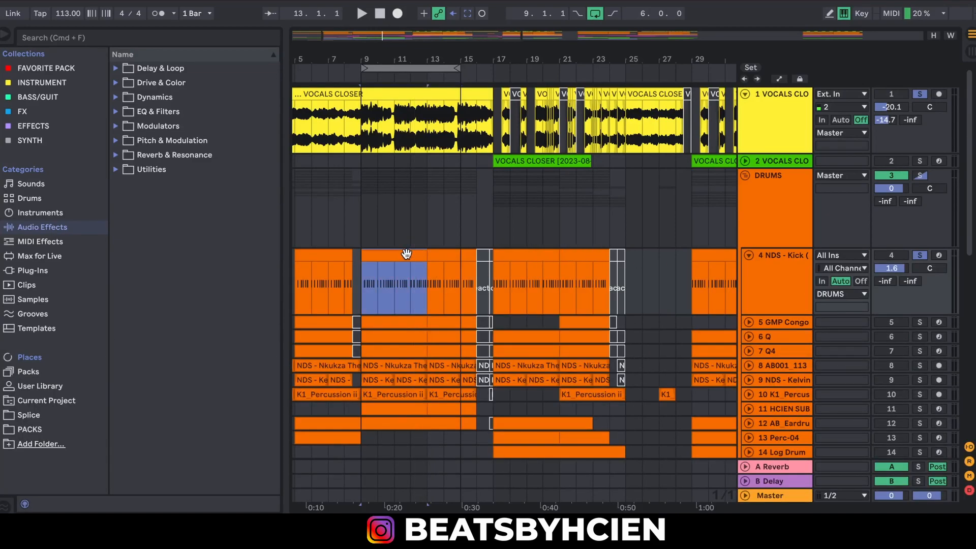
double_click(407, 254)
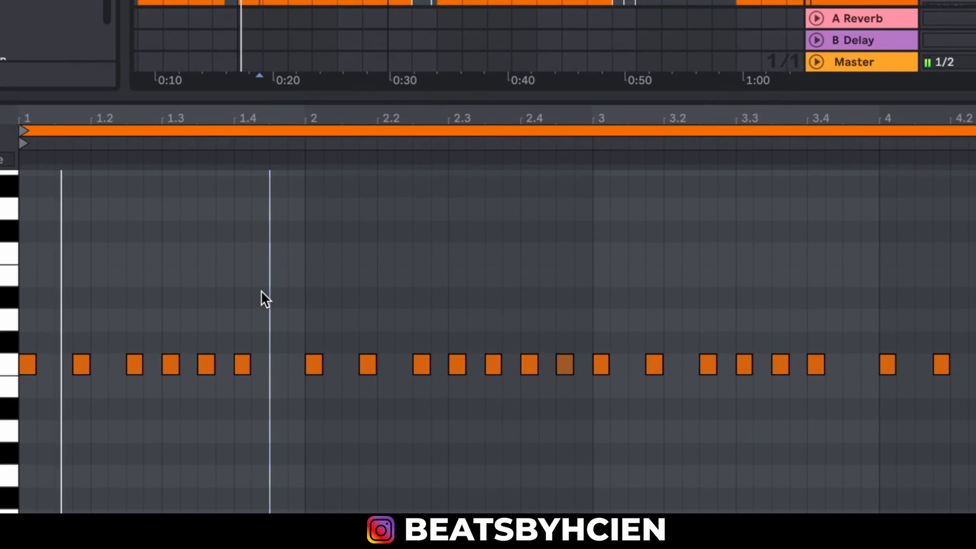
click(352, 468)
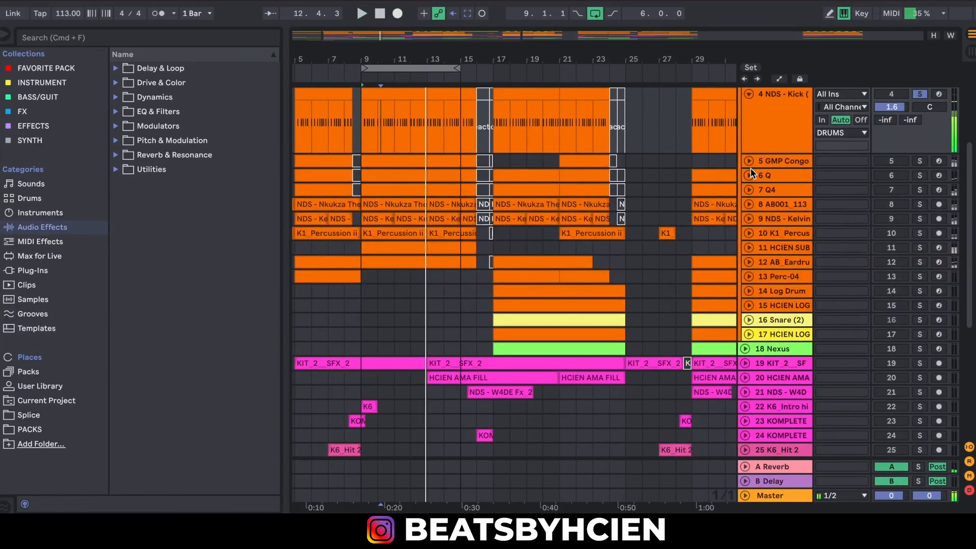
- Expand and solo the GMP Congo, Q and Q4 tracks and play them with the kick from bar 9
click(749, 161)
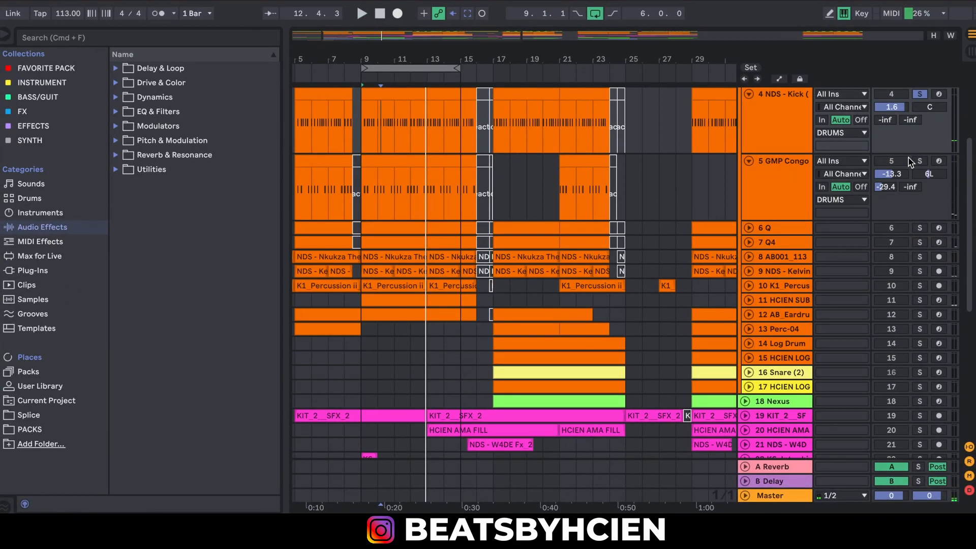
click(361, 197)
key(space)
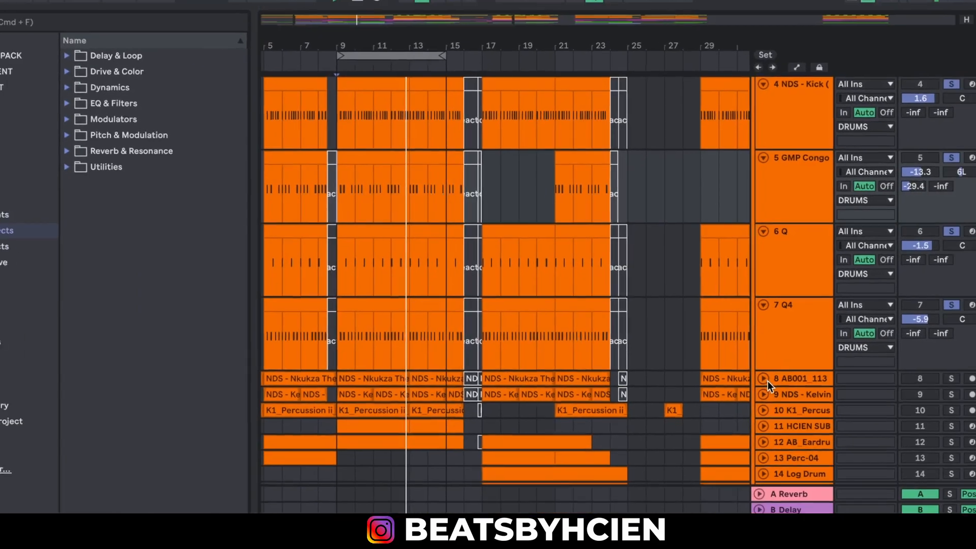
- Expand and solo the AB001_113, NDS - Kelvin and K1_Percussion audio tracks in the DRUMS group
click(822, 447)
scroll(822, 447, down, 2)
scroll(749, 362, down, 1)
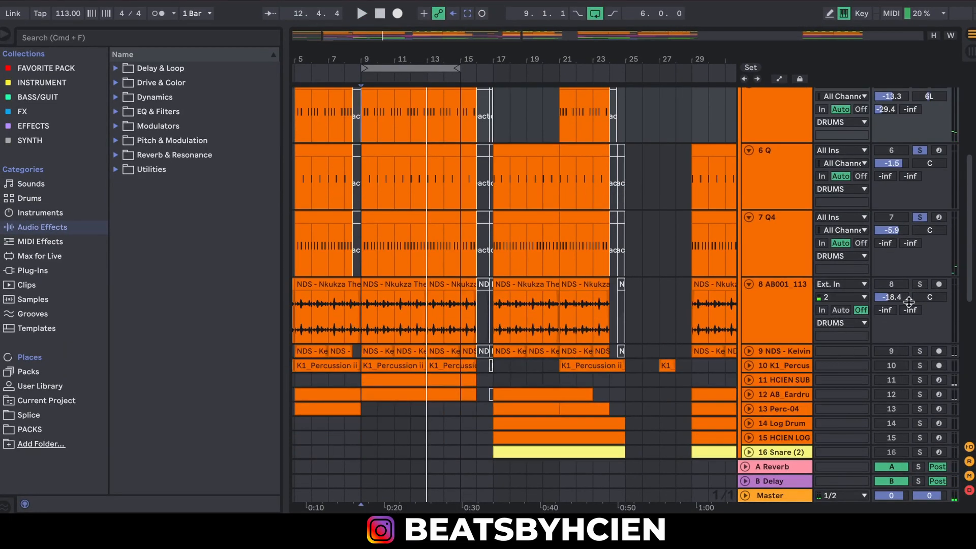
click(749, 351)
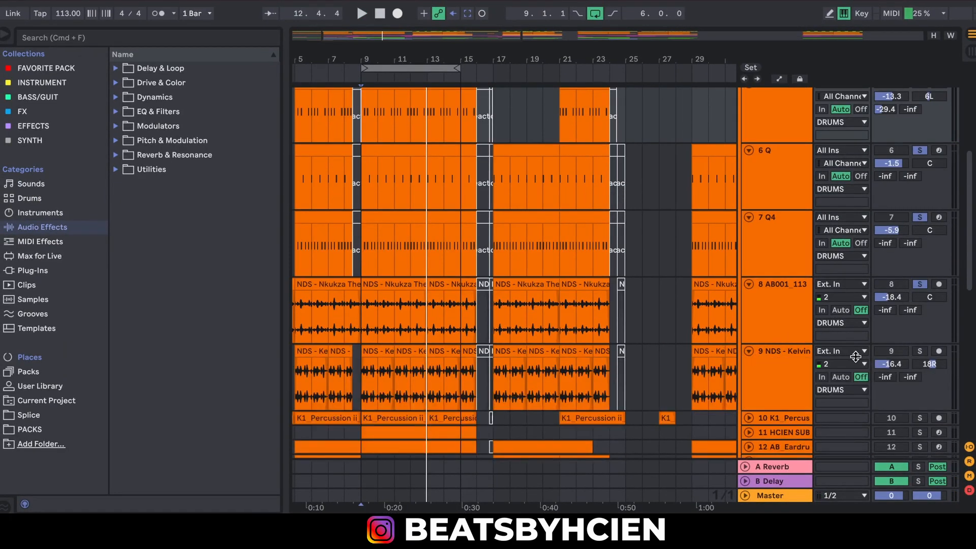
scroll(761, 305, down, 3)
click(749, 288)
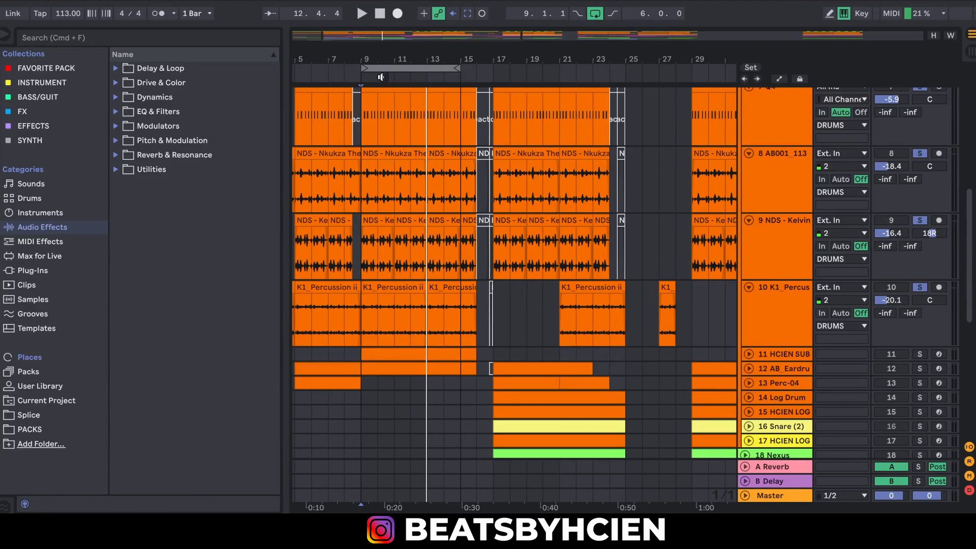
- Play the soloed drum tracks from bar 9, and expand and solo the KIT_2__SFX track
drag(382, 77, 390, 202)
click(367, 333)
scroll(367, 333, down, 6)
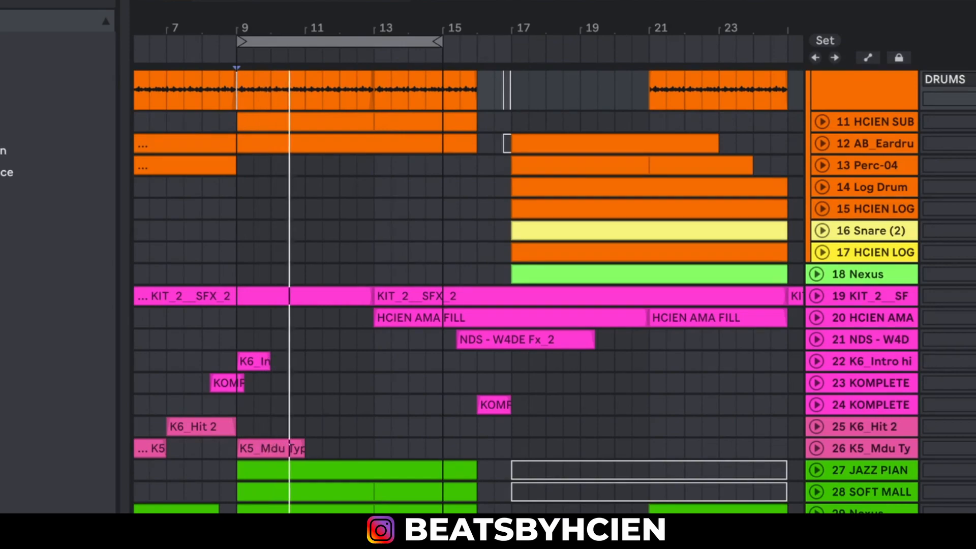
scroll(905, 396, up, 4)
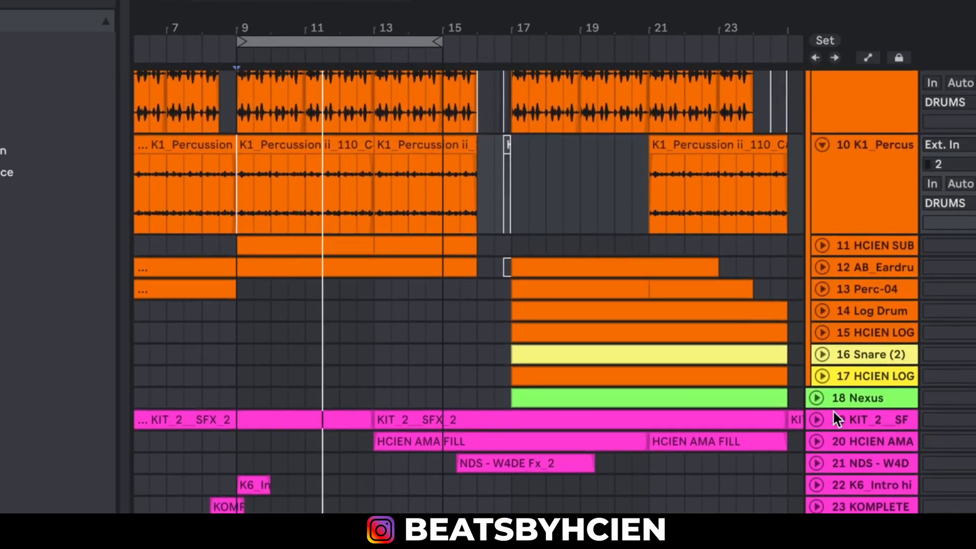
click(816, 420)
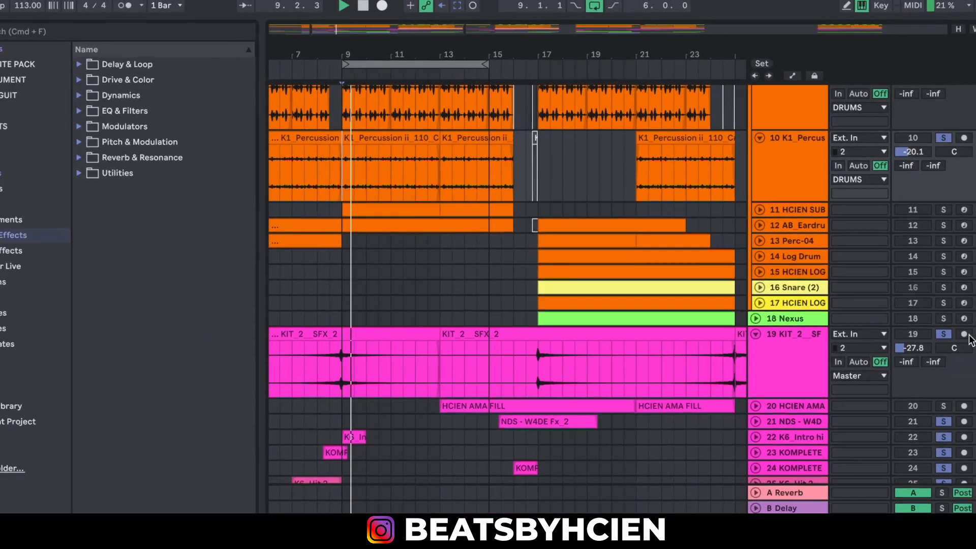
key(space)
- Expand and solo the HCIEN SUB track and open its MIDI clip at bar 9 to review the bass notes
drag(968, 328, 967, 257)
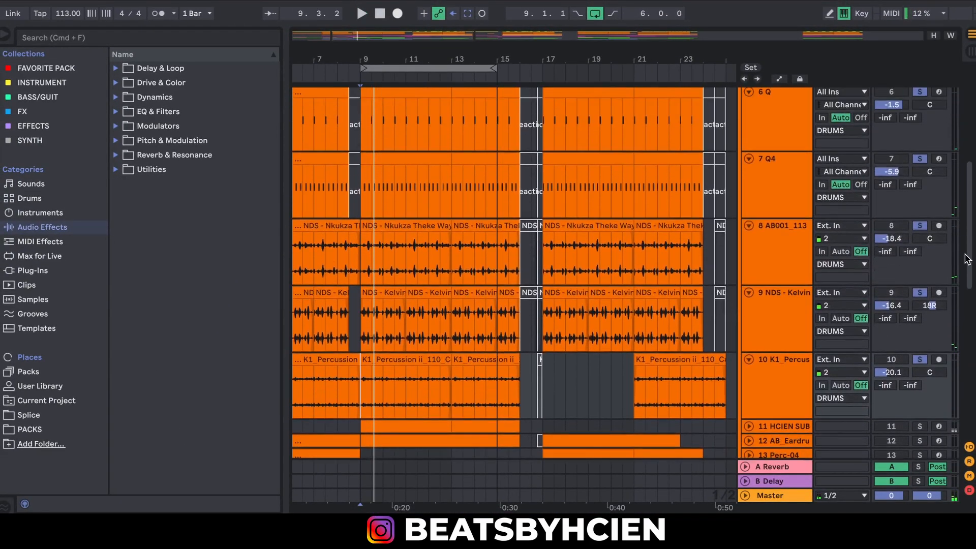
scroll(968, 260, down, 5)
click(749, 291)
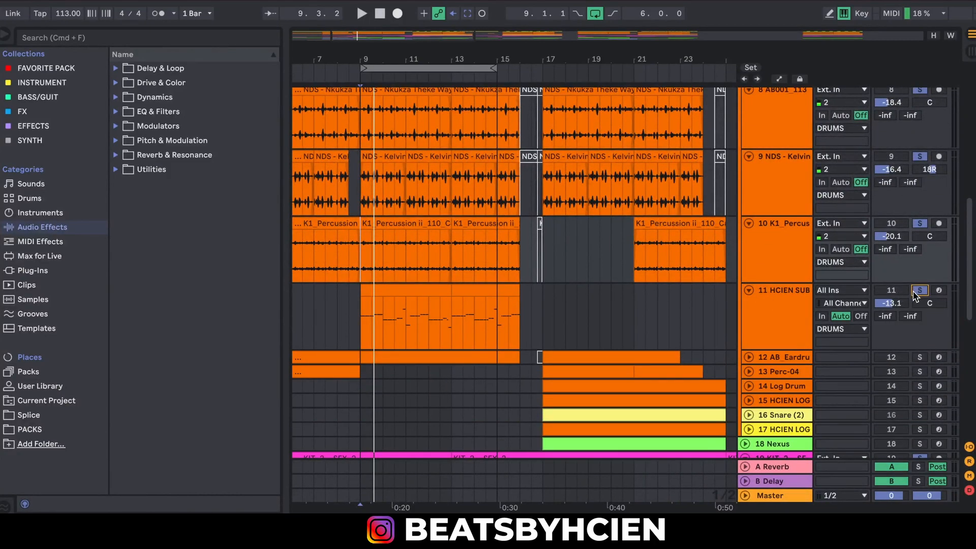
click(765, 316)
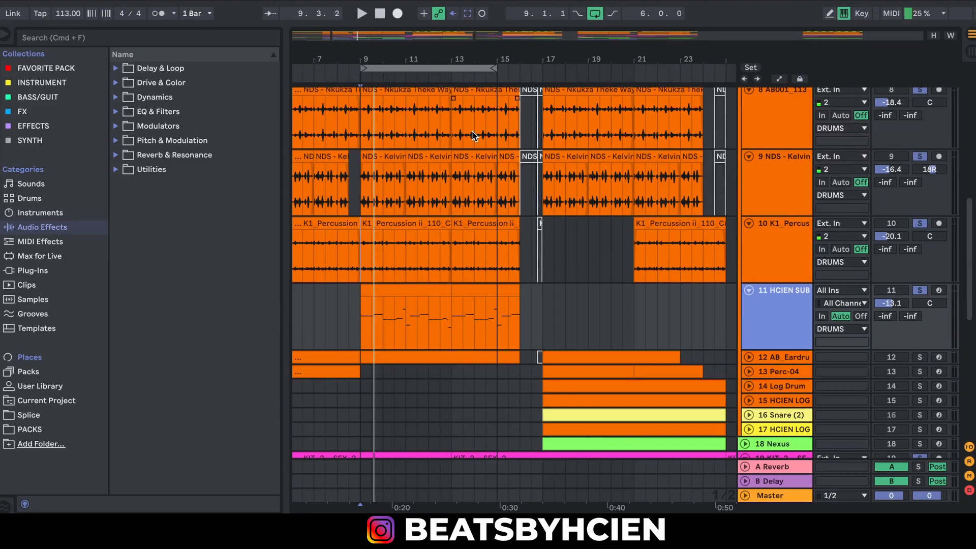
double_click(388, 291)
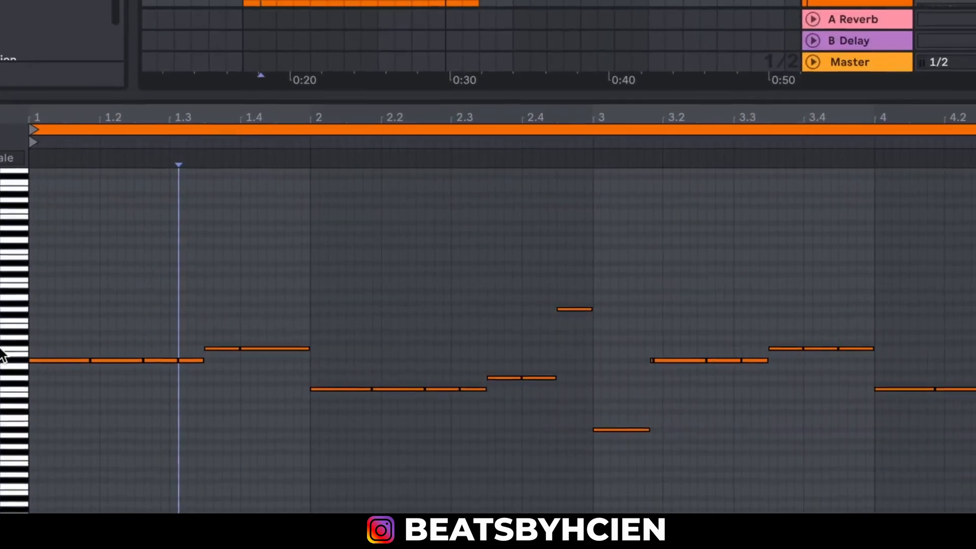
key(space)
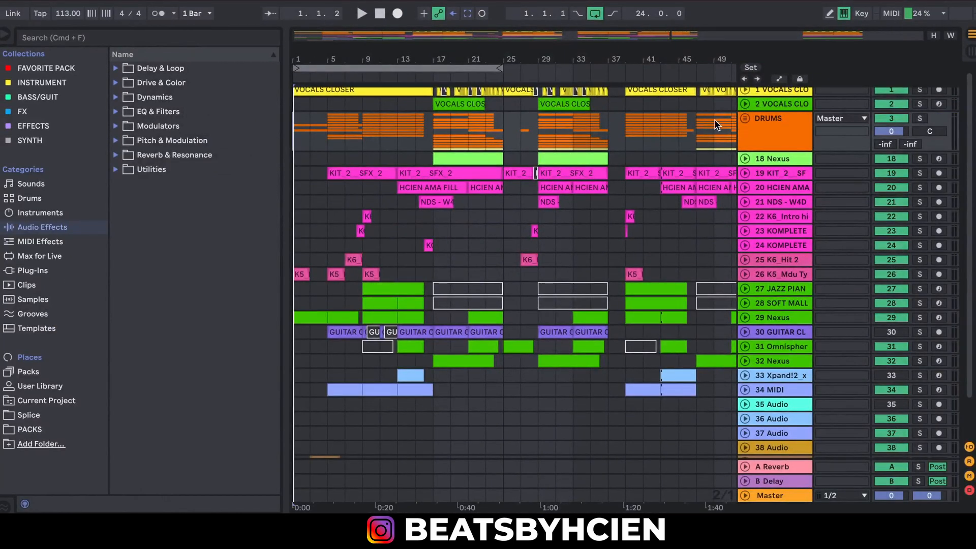
- Unfold the DRUMS group and open its PuigTec EQP1A equalizer to review the low and high boost settings
click(746, 120)
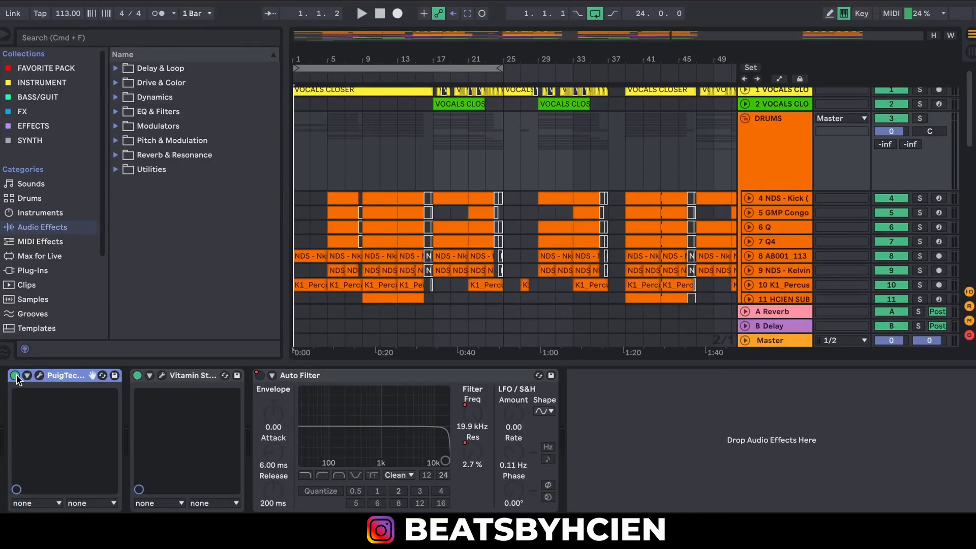
click(39, 376)
drag(213, 254, 211, 240)
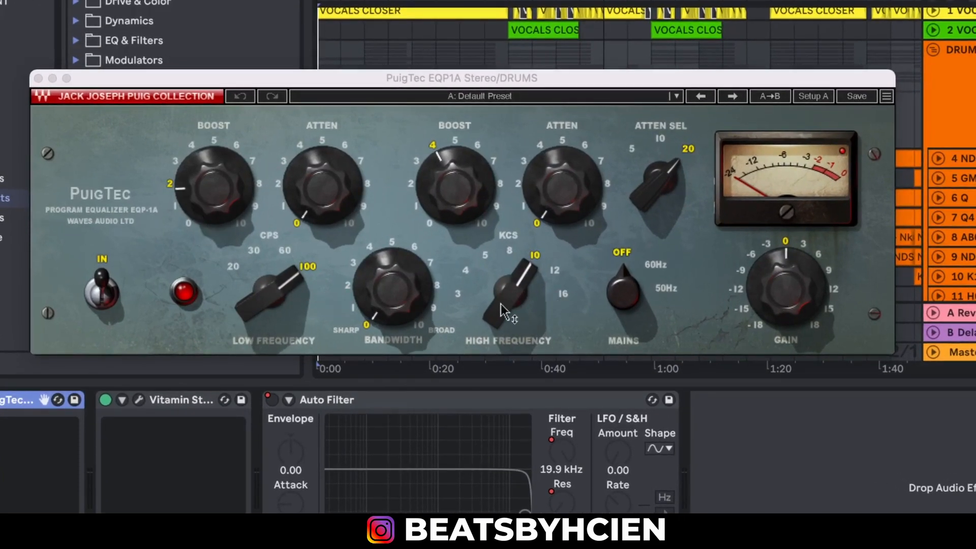
click(456, 187)
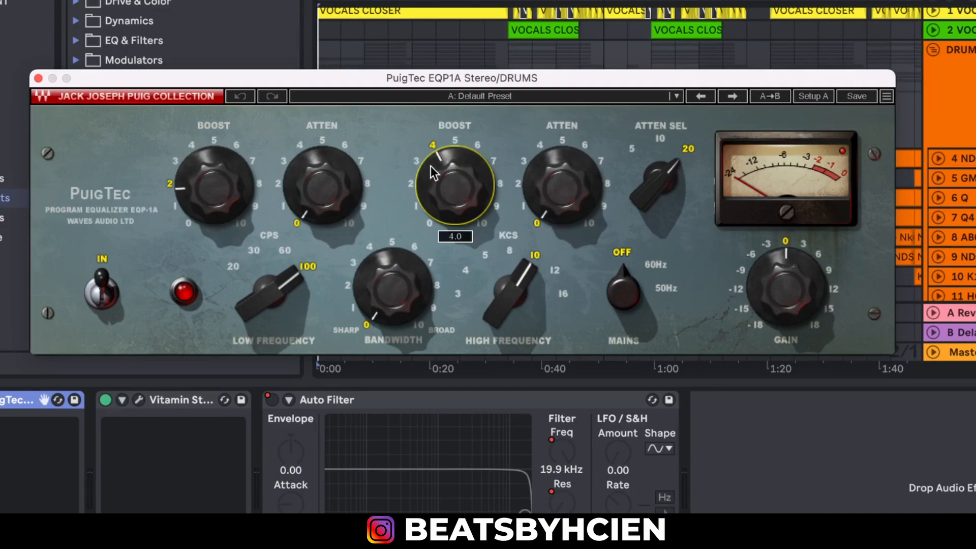
- Bypass the Vitamin effect on the DRUMS group and play the drums from bar 9 through the PuigTec equalizer
click(105, 402)
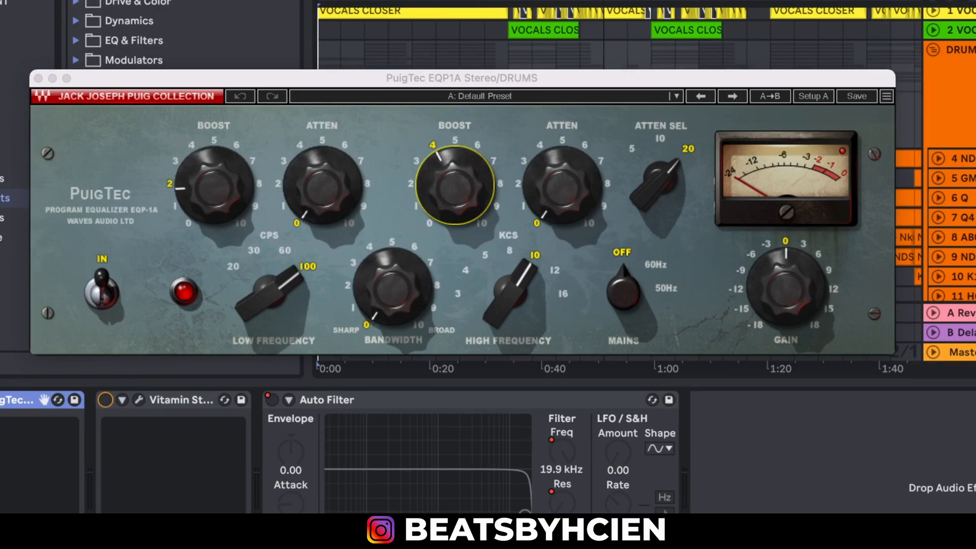
click(509, 47)
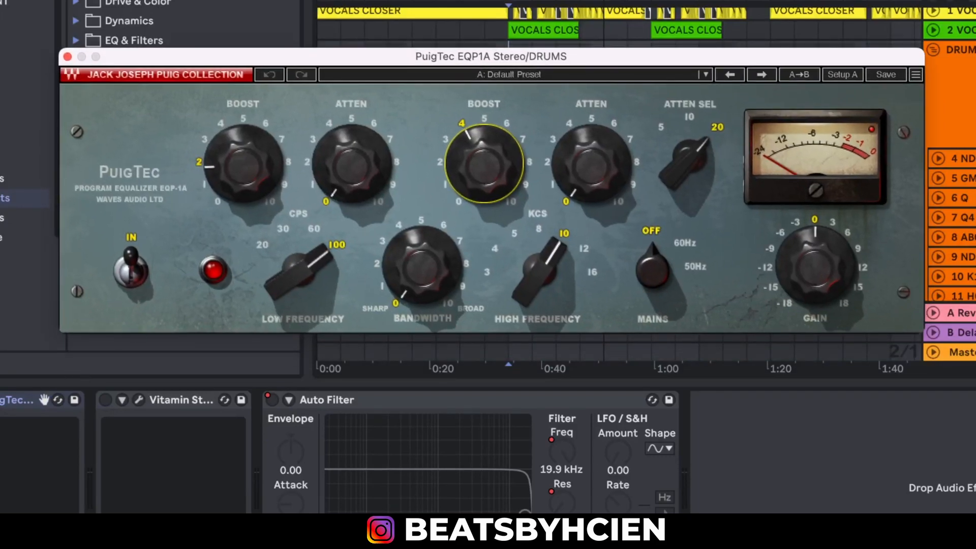
click(44, 400)
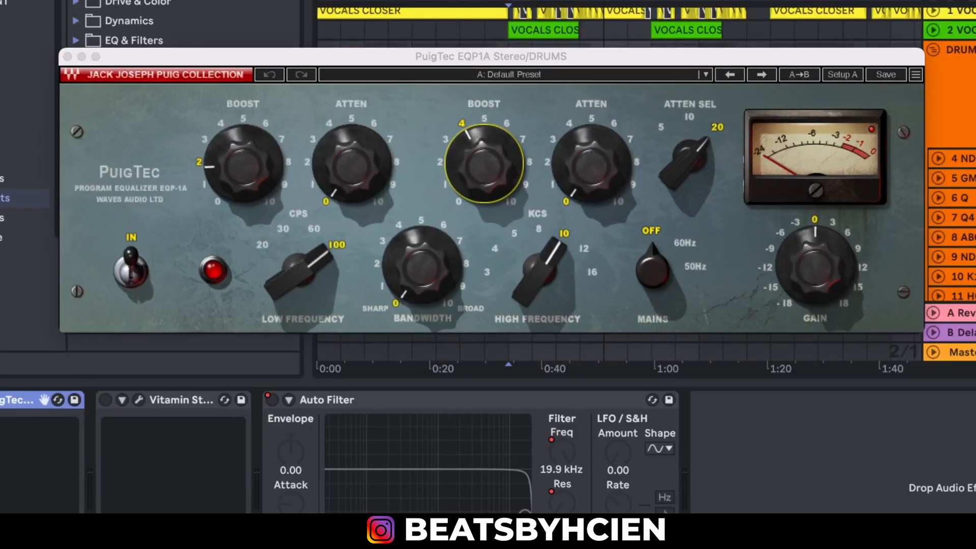
key(space)
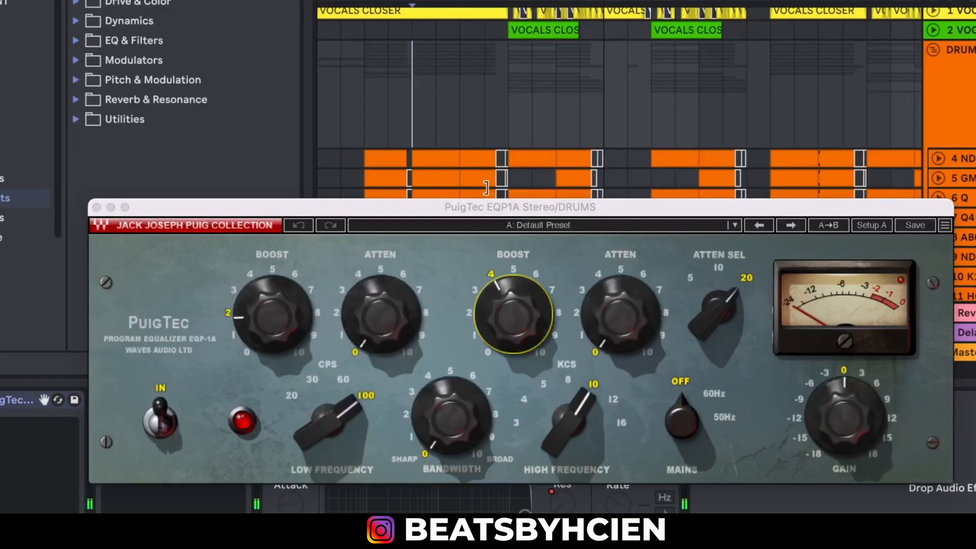
drag(542, 203, 538, 7)
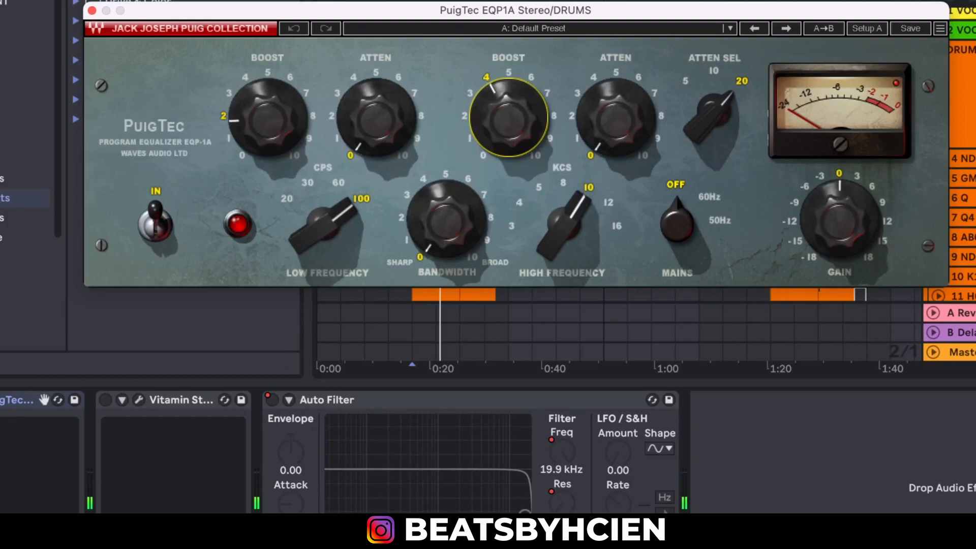
key(space)
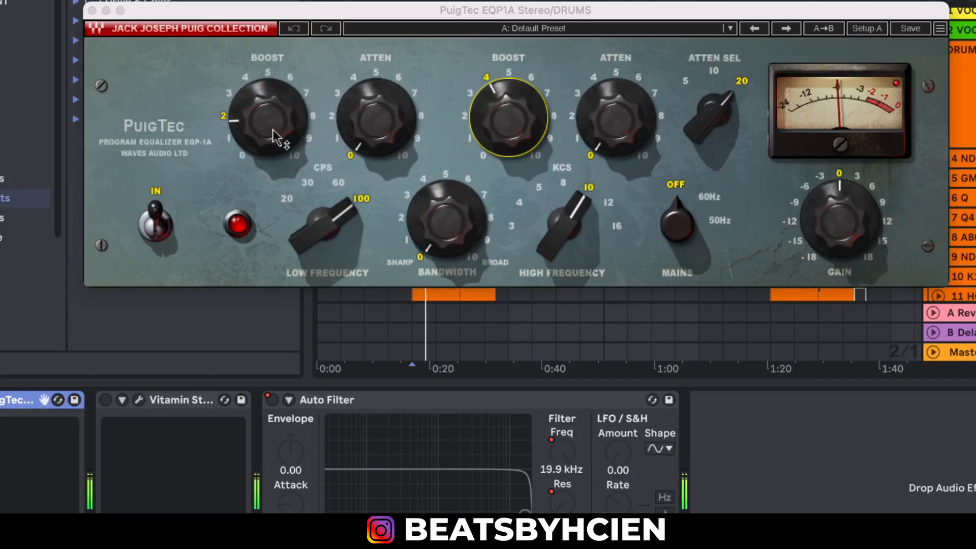
- Compare the playing drums with the PuigTec equalizer bypassed and re-enabled
mouse_move(273, 129)
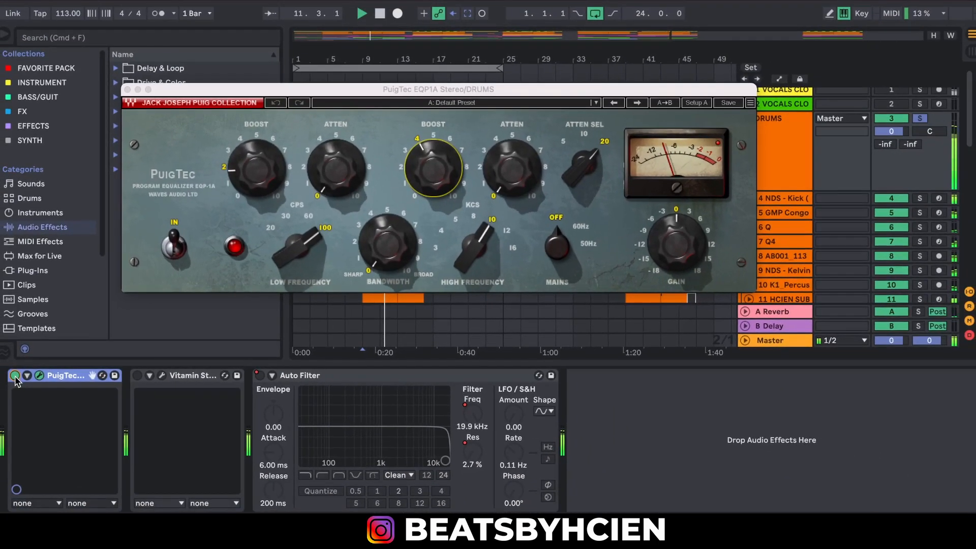
click(15, 376)
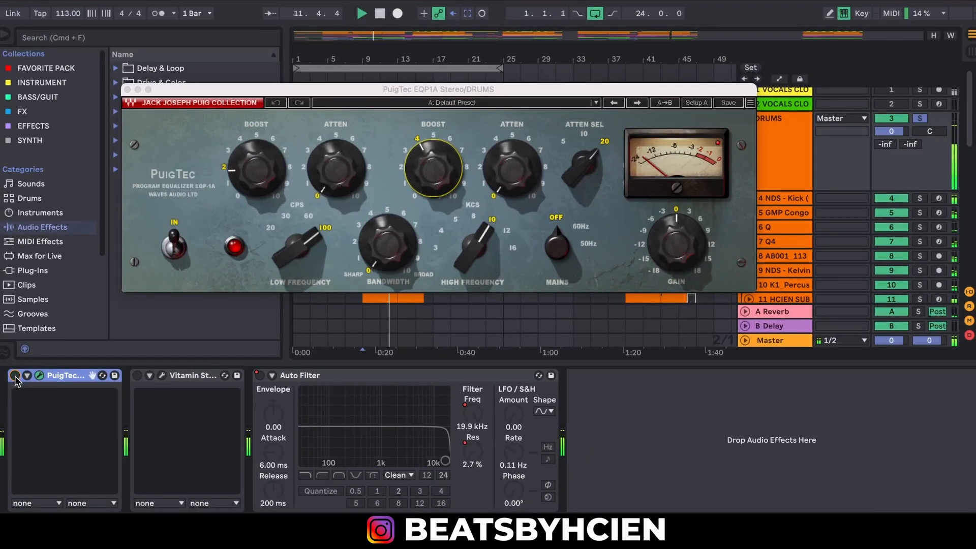
click(14, 375)
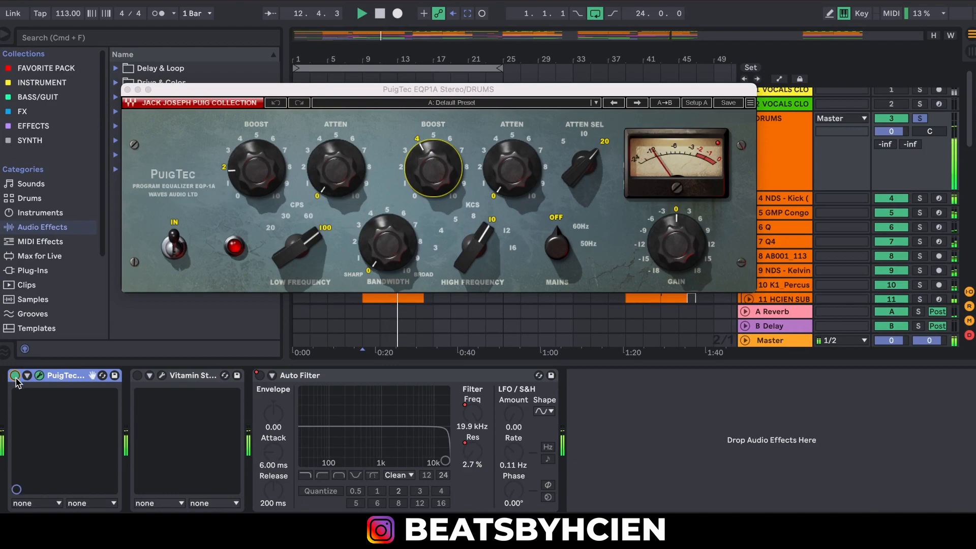
- Re-enable the Vitamin effect on the DRUMS group and open its plugin window
click(137, 375)
click(162, 376)
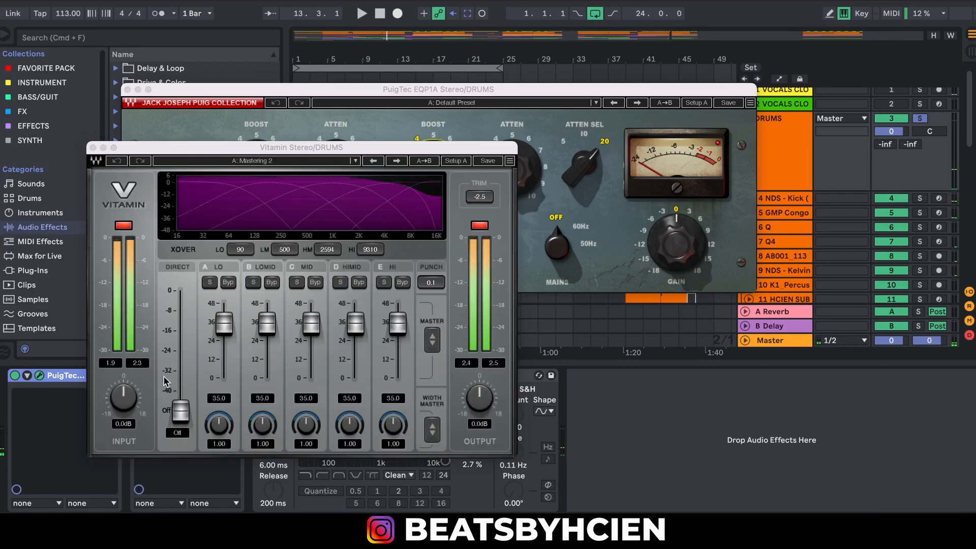
- Look through the Vitamin factory presets in the Mastering category, keeping the current preset
click(327, 161)
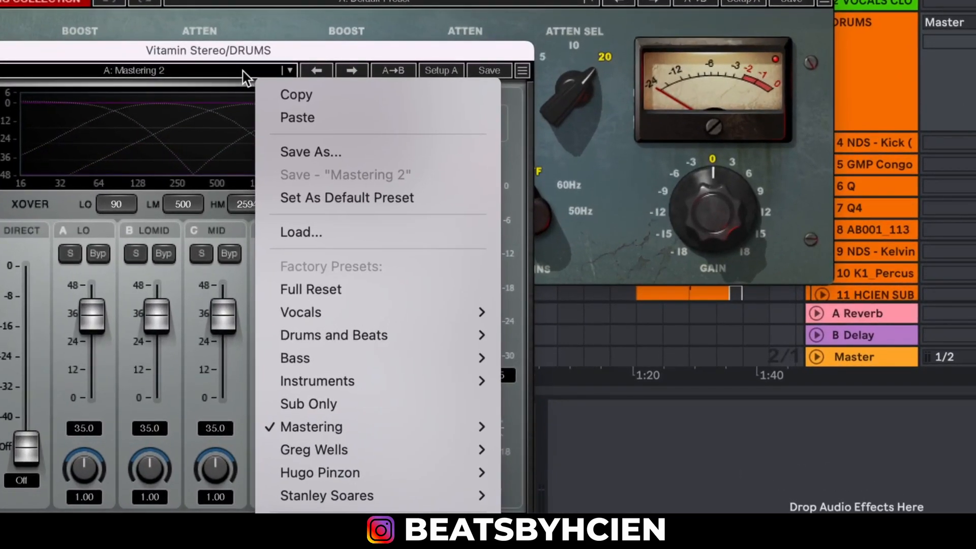
mouse_move(344, 416)
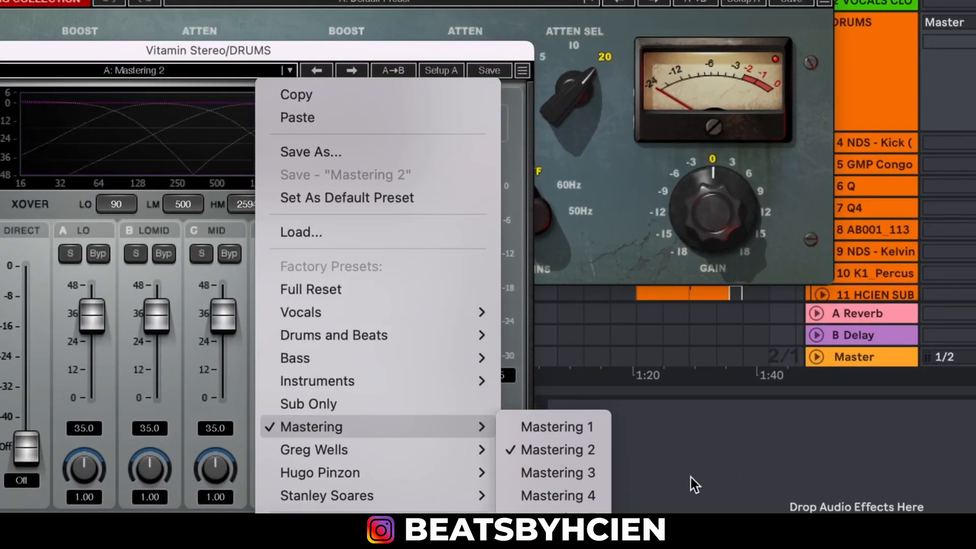
click(756, 497)
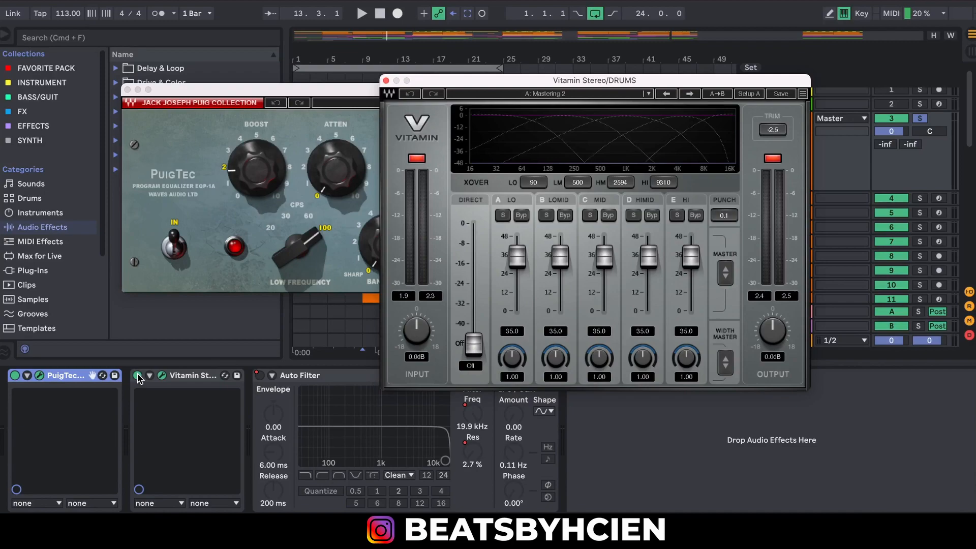
- Play the drums with the Vitamin effect bypassed and re-enable it during playback to compare the sound
click(137, 377)
key(space)
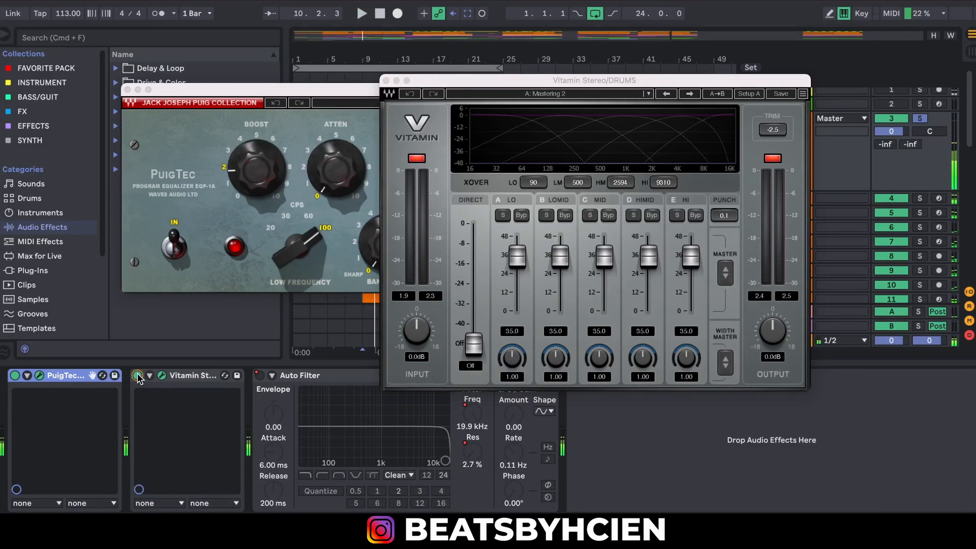
click(137, 376)
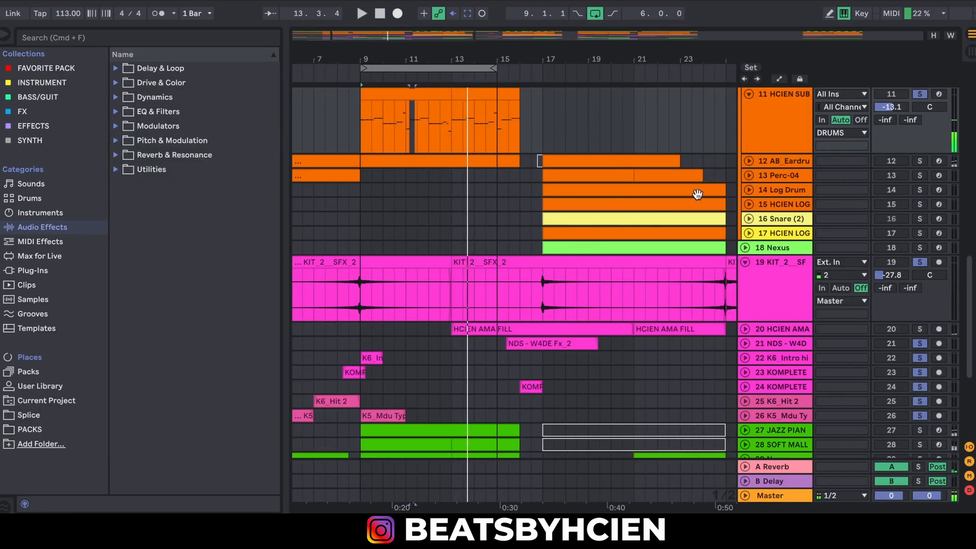
- Unfold and solo track 12 AB_Eardru, and look over the unfolded drum tracks above it
click(749, 161)
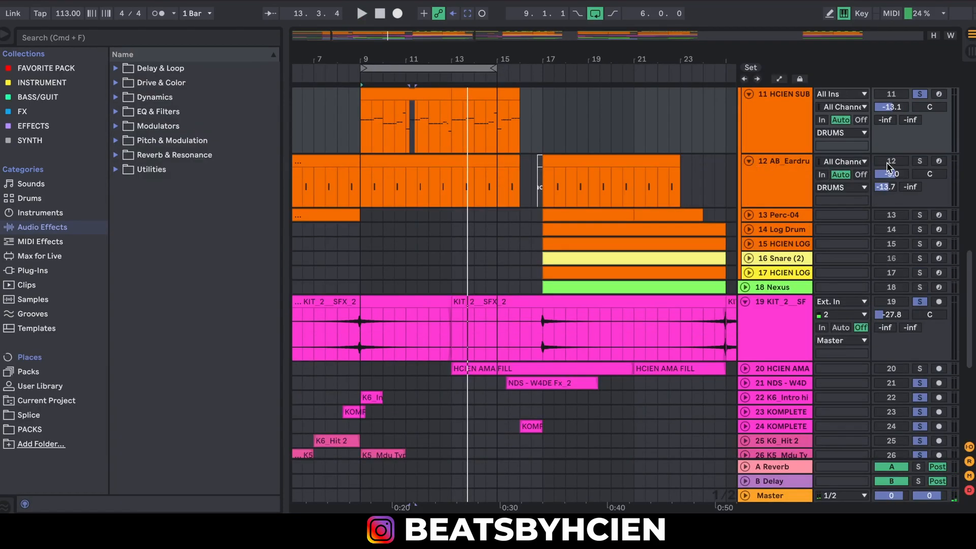
drag(970, 312, 959, 232)
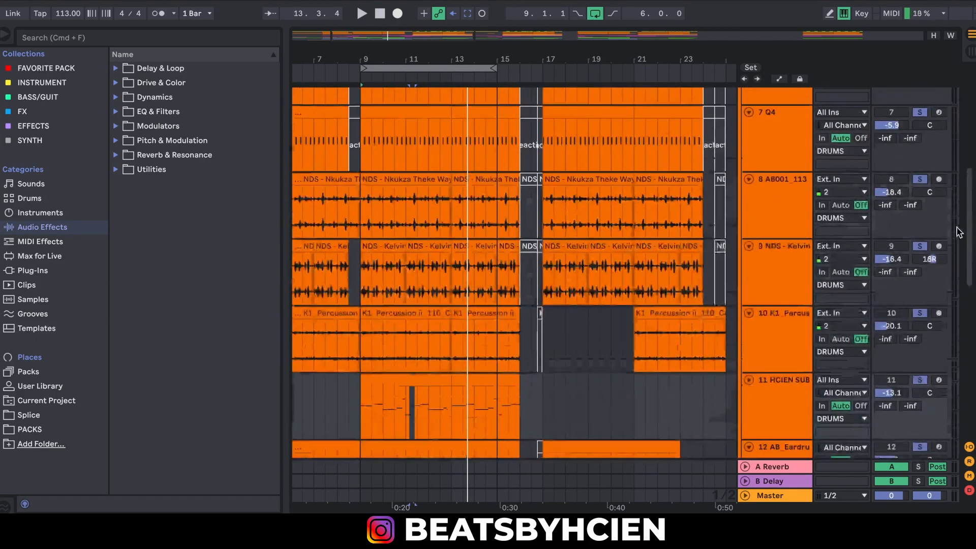
- Unfold and solo the 27 JAZZ PIAN track, open its MIDI clip's notes and play them from bar 9
scroll(958, 232, down, 10)
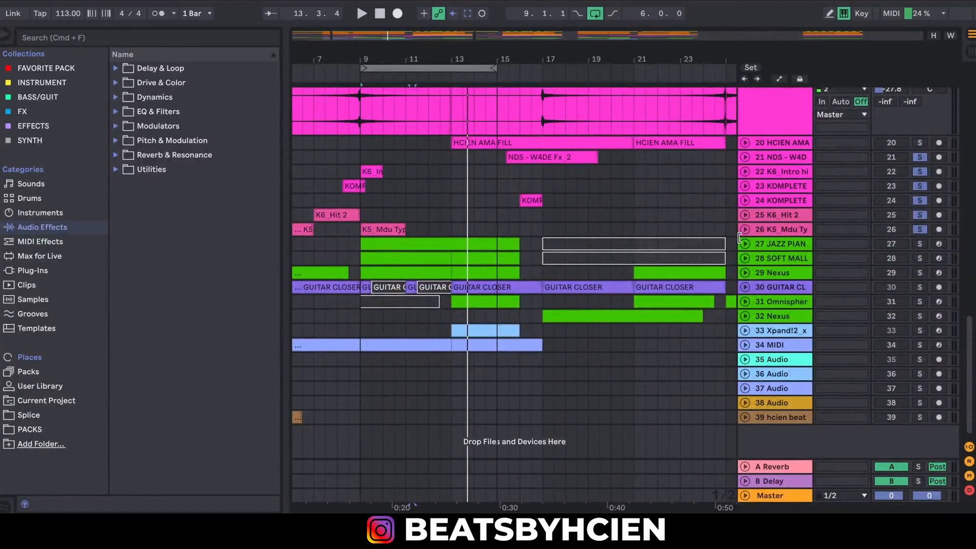
click(745, 244)
click(919, 244)
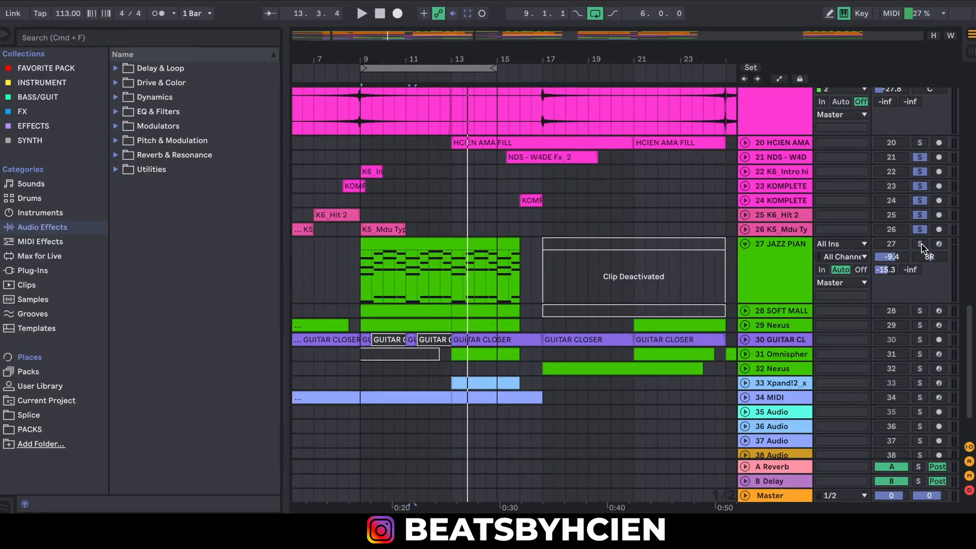
double_click(443, 246)
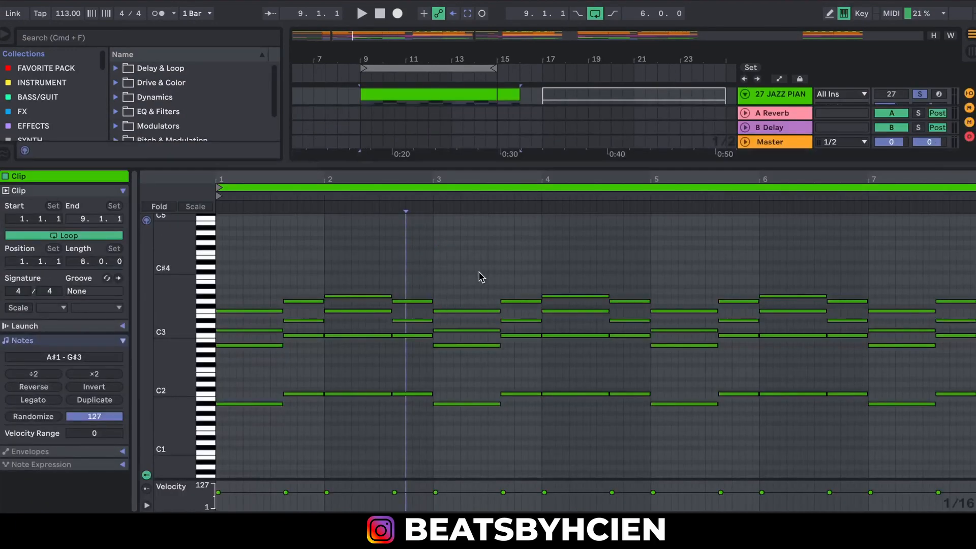
key(space)
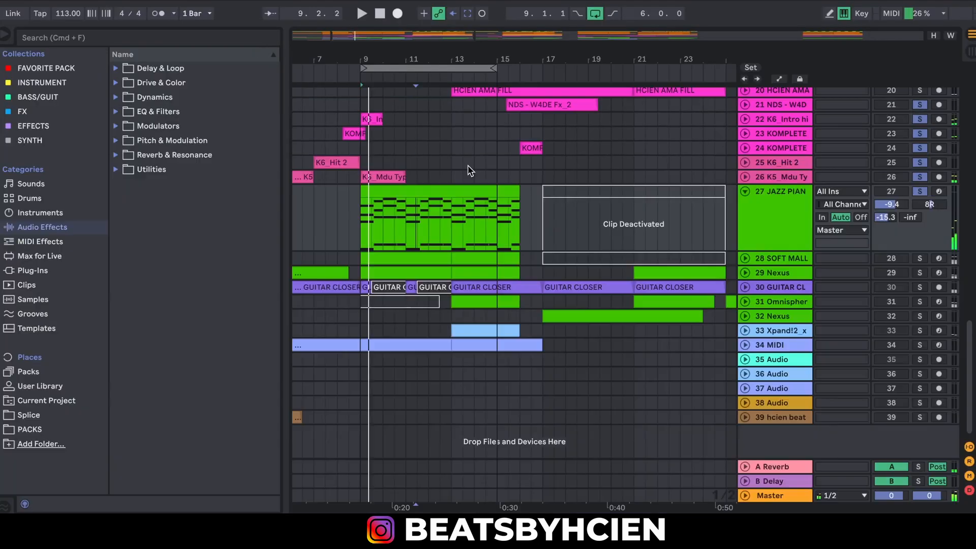
- Unfold the 28 SOFT MALL and 29 Nexus tracks to show their note content
click(746, 258)
scroll(971, 372, down, 3)
click(745, 273)
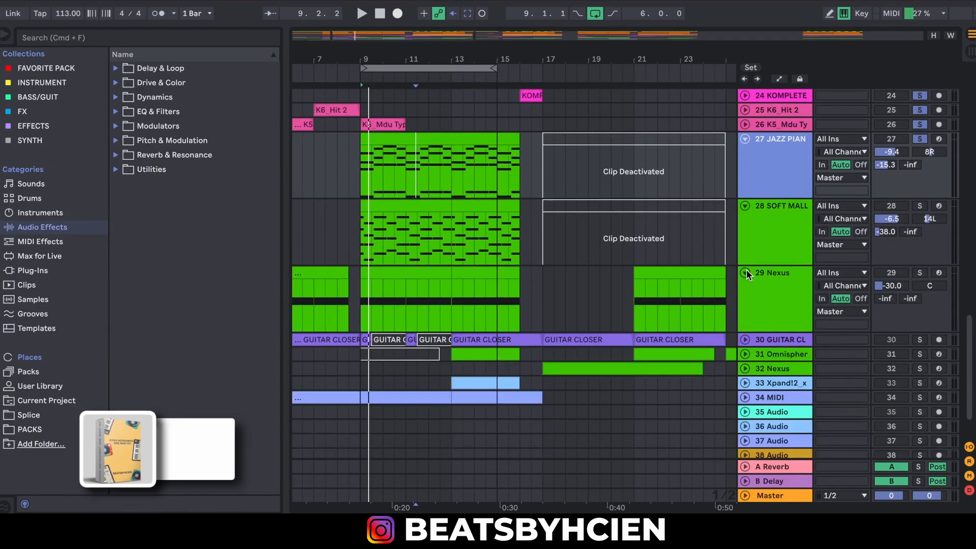
- Solo the 28 SOFT MALL track, play its MIDI clip with the notes open, and close the note editor
click(769, 250)
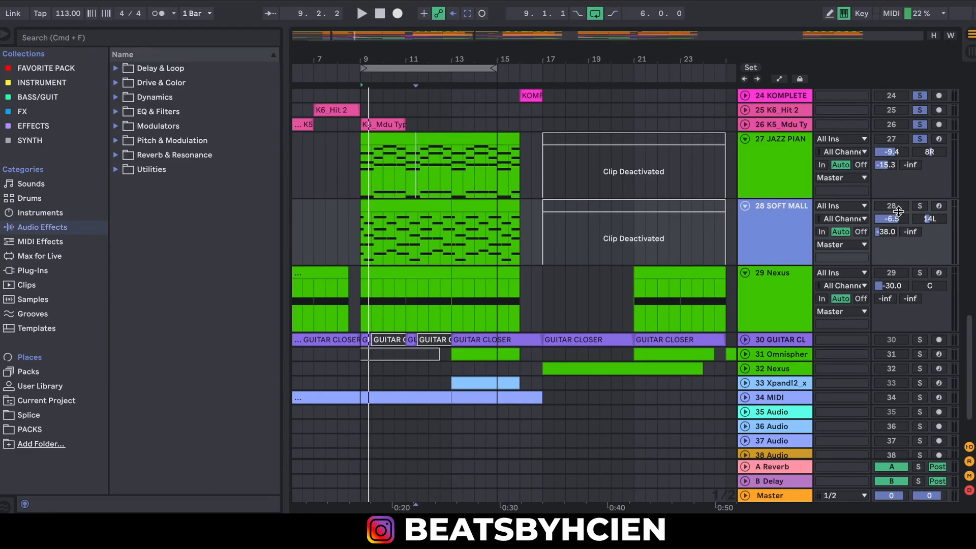
click(919, 206)
double_click(426, 207)
click(422, 243)
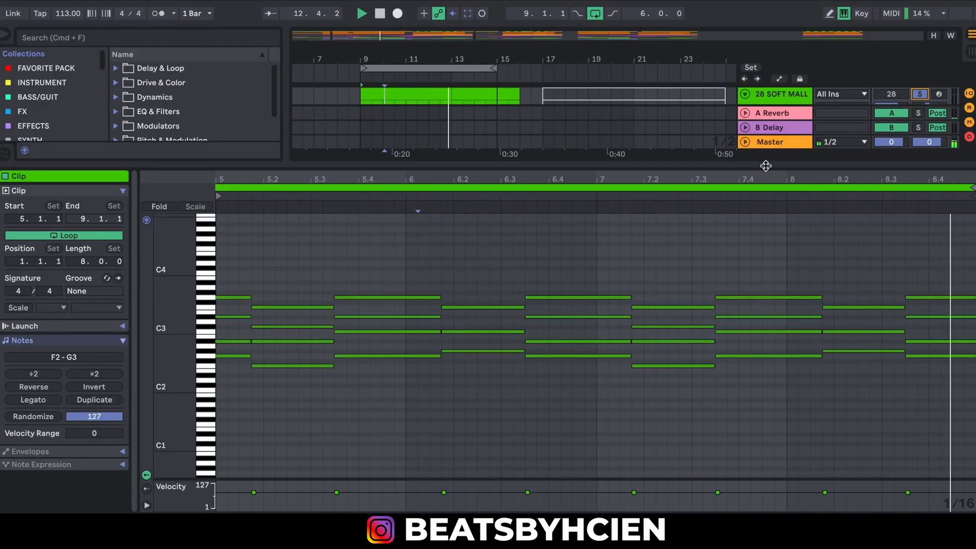
drag(767, 166, 751, 194)
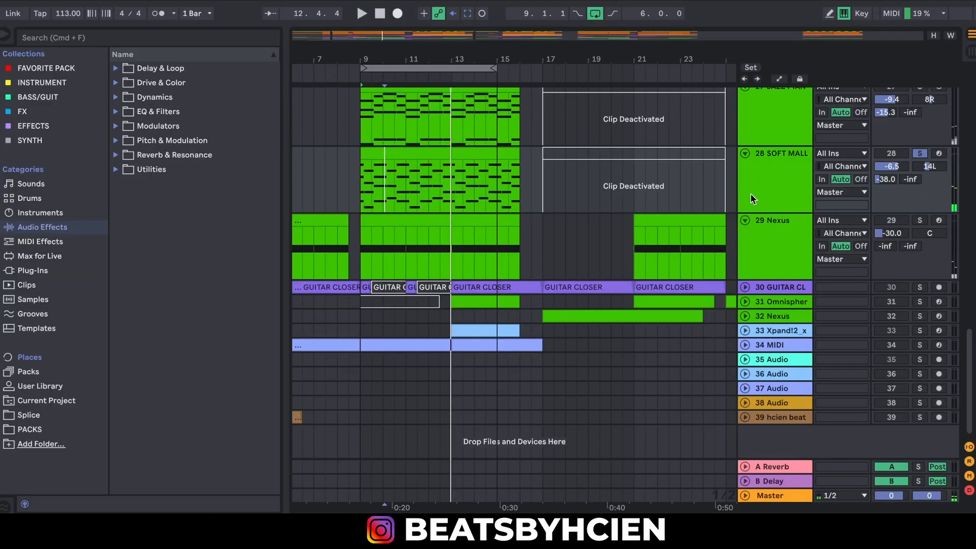
- Open the 29 Nexus track's device chain, view its Nexus instrument and close the device view
double_click(803, 249)
click(292, 376)
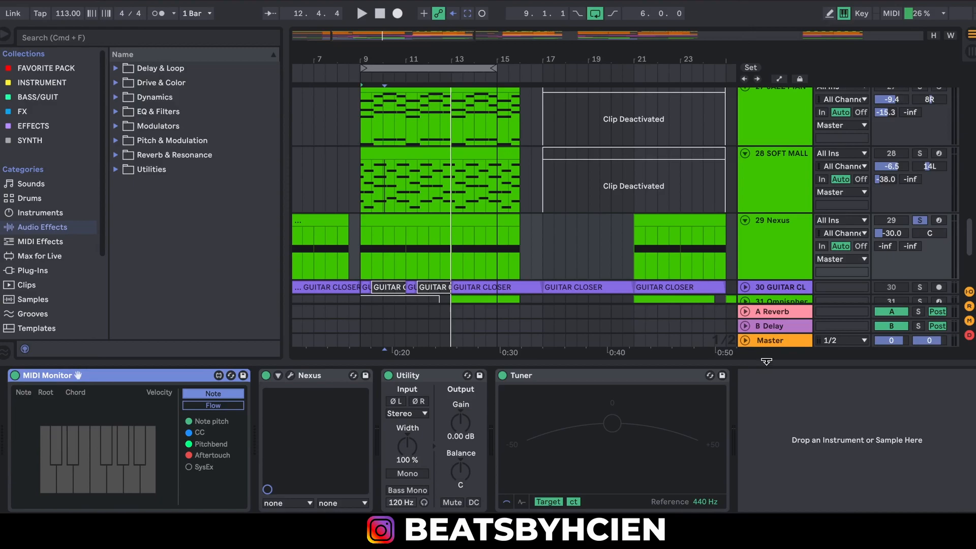
click(767, 362)
- Solo the DRUMS group together with the 29 Nexus track and play both from bar 9
scroll(826, 190, up, 15)
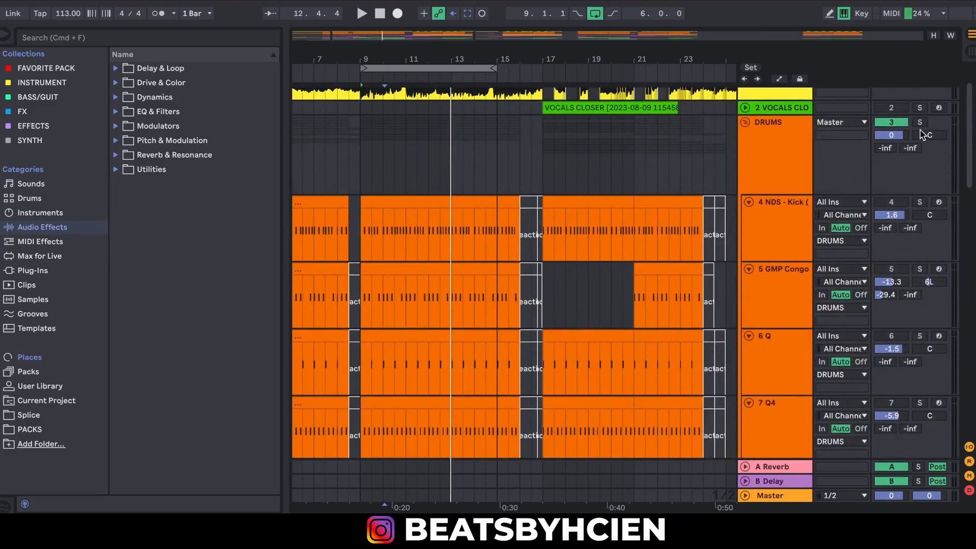
click(922, 124)
scroll(839, 336, down, 15)
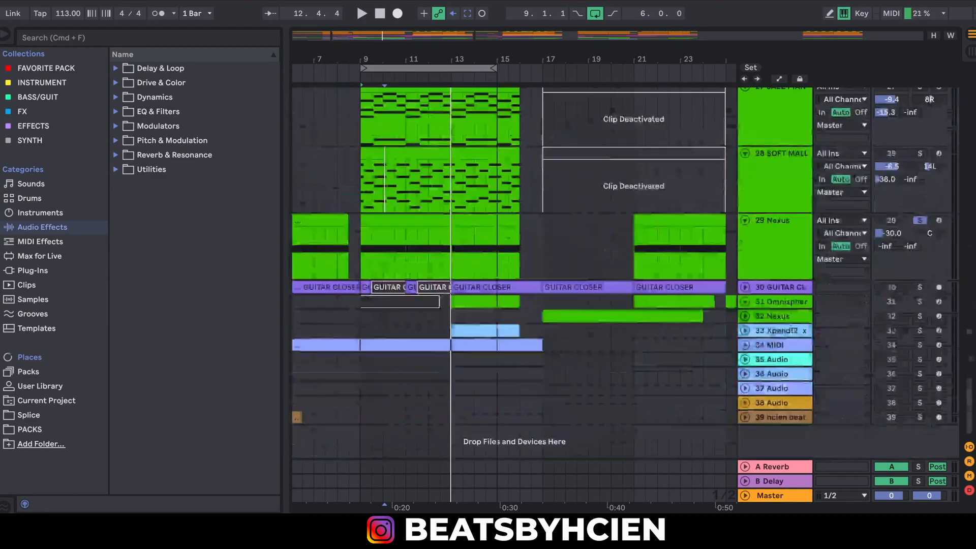
click(432, 223)
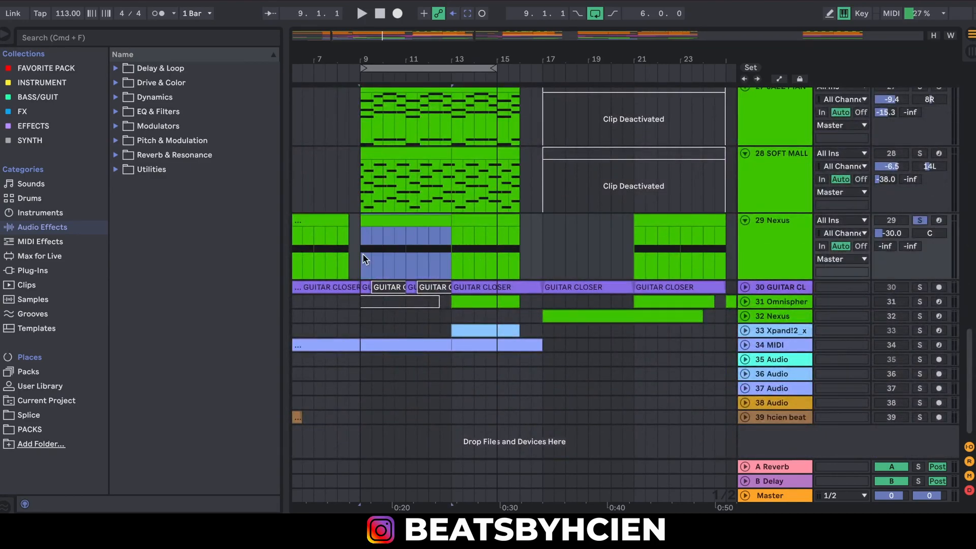
click(363, 251)
key(space)
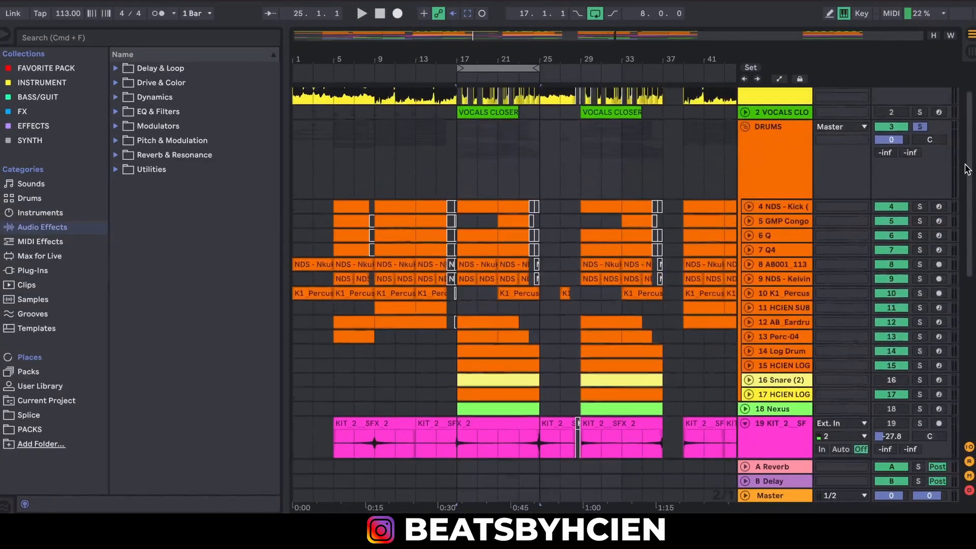
- Solo the audio vocal track 1 and make it taller, focusing the arrangement on bars 17 to 25
scroll(975, 131, up, 3)
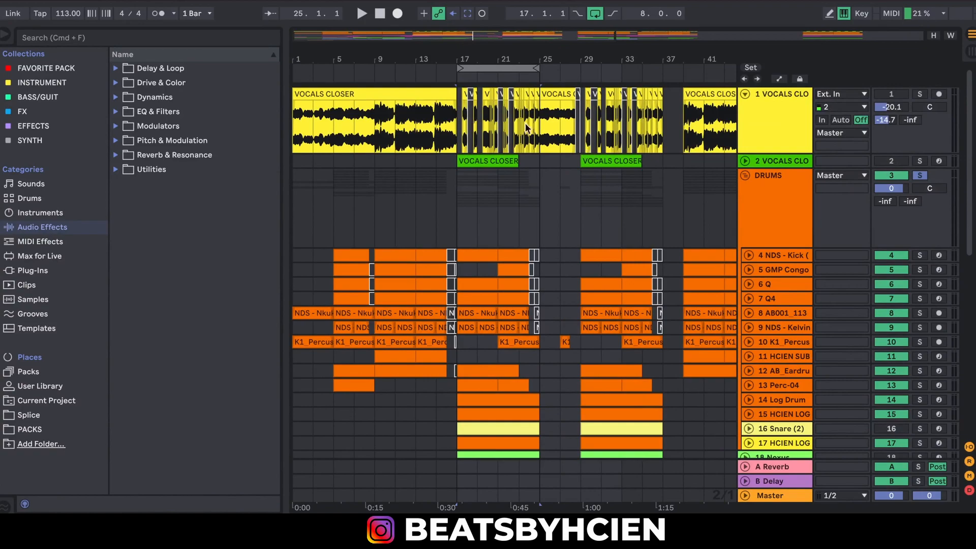
click(920, 95)
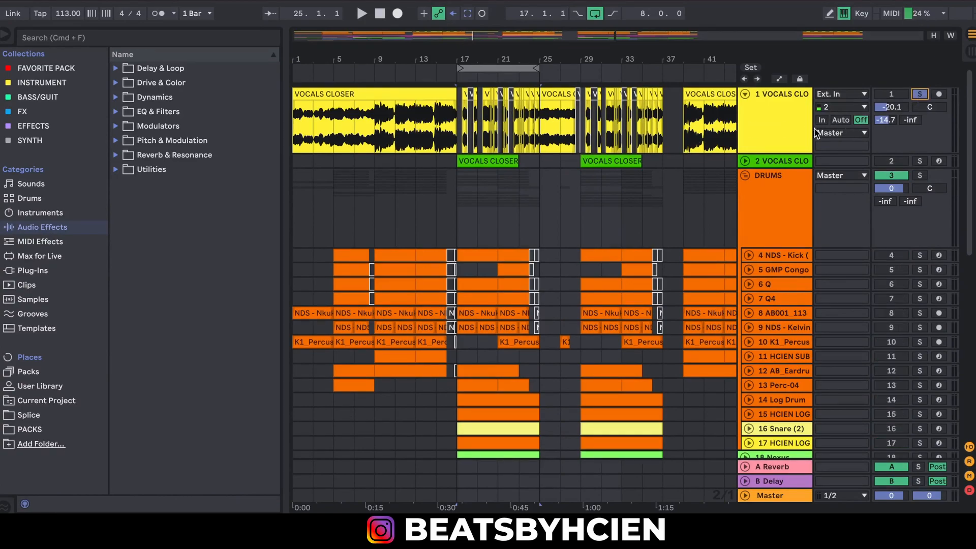
drag(768, 153, 766, 181)
drag(468, 59, 391, 93)
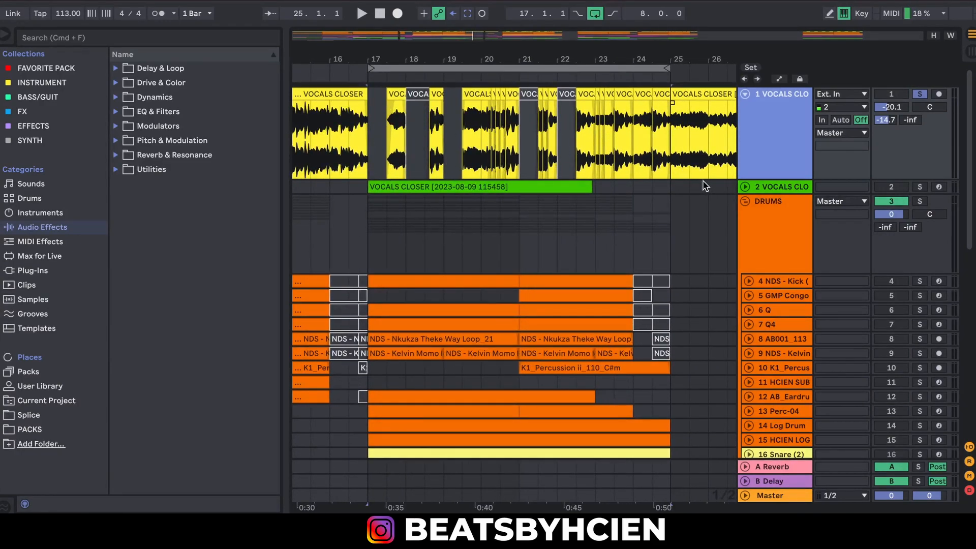
- Unfold and solo the MIDI vocal track 2 and open its device chain
click(744, 187)
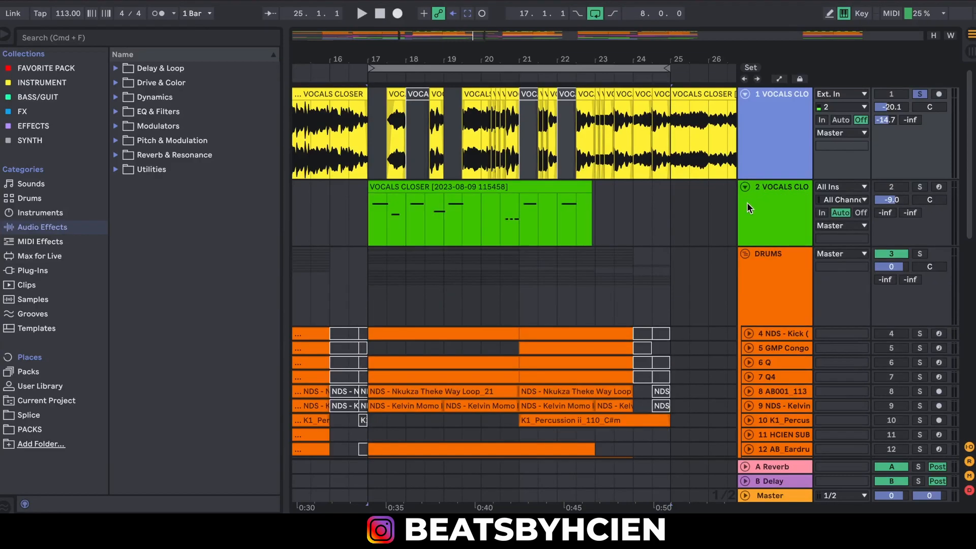
click(921, 187)
double_click(776, 217)
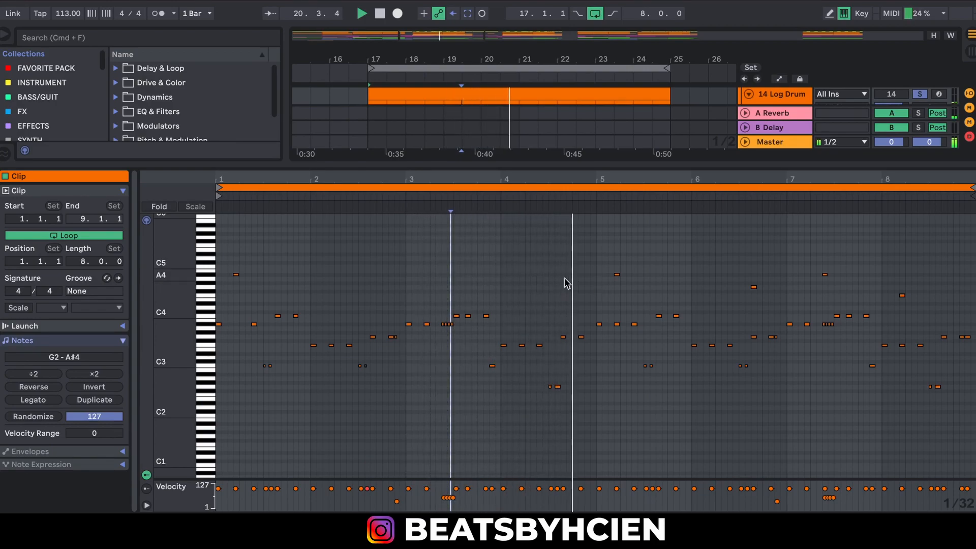
- Close the Log Drum notes, unfold and solo the 15 HCIEN LOG track, and briefly view its devices
double_click(698, 164)
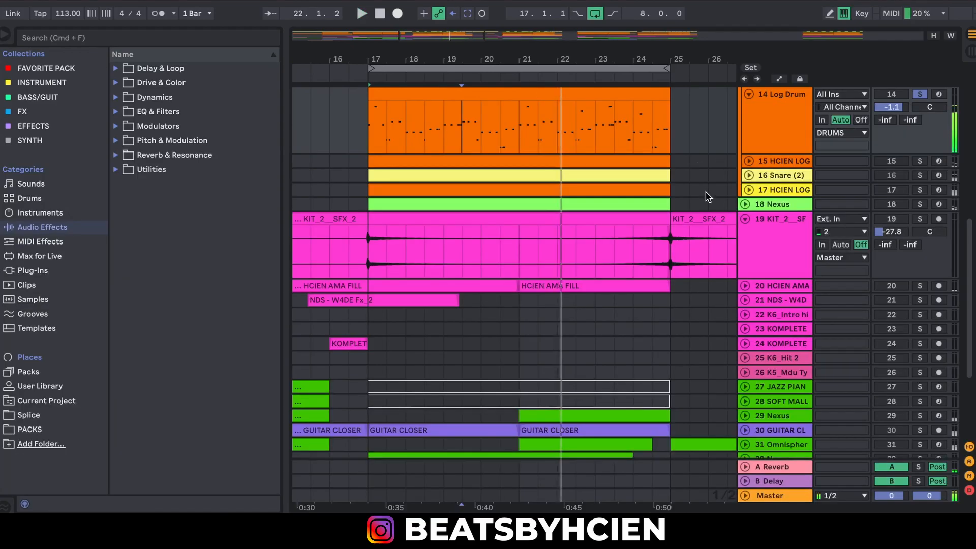
click(749, 161)
click(917, 162)
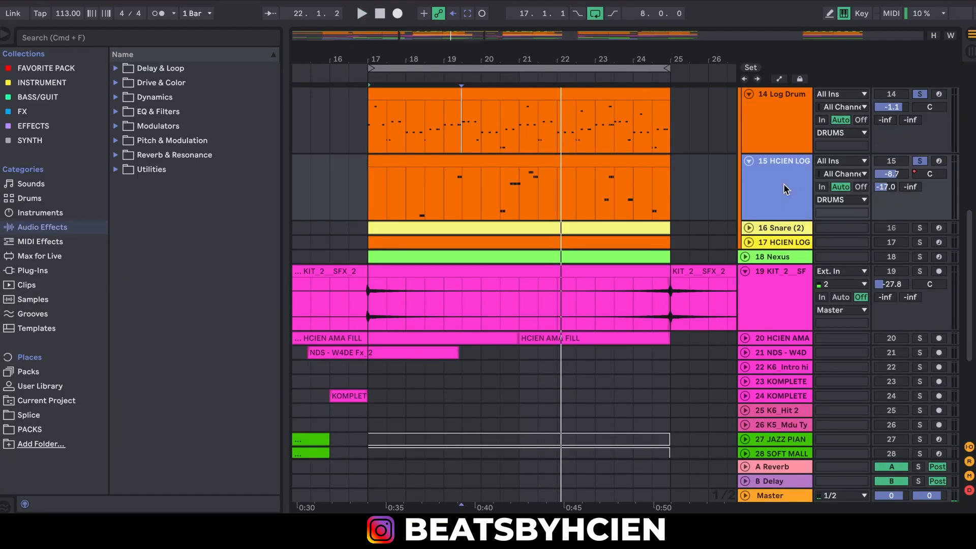
double_click(783, 184)
click(714, 366)
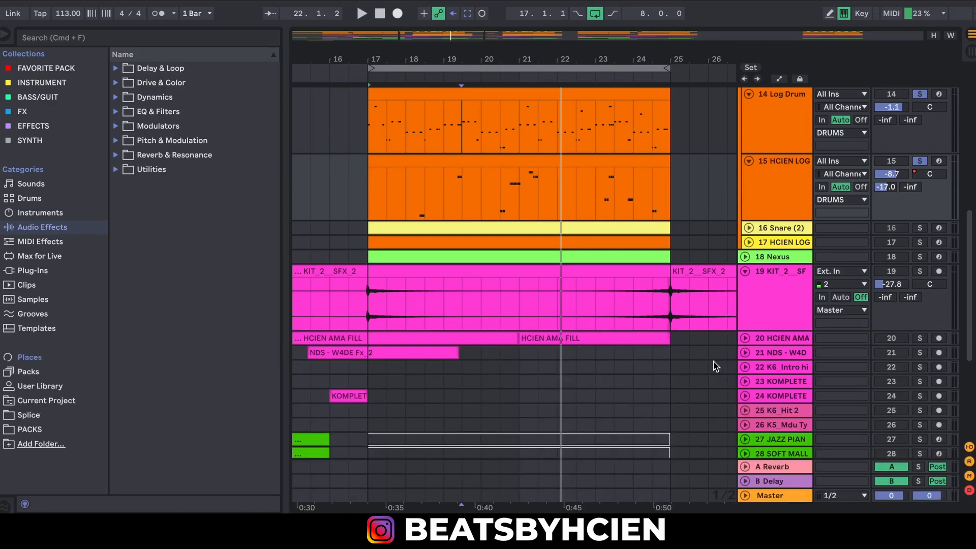
- Unfold and solo the 17 HCIEN LOG sub bass track and play it with the other log drum layers from bar 17
scroll(886, 235, up, 4)
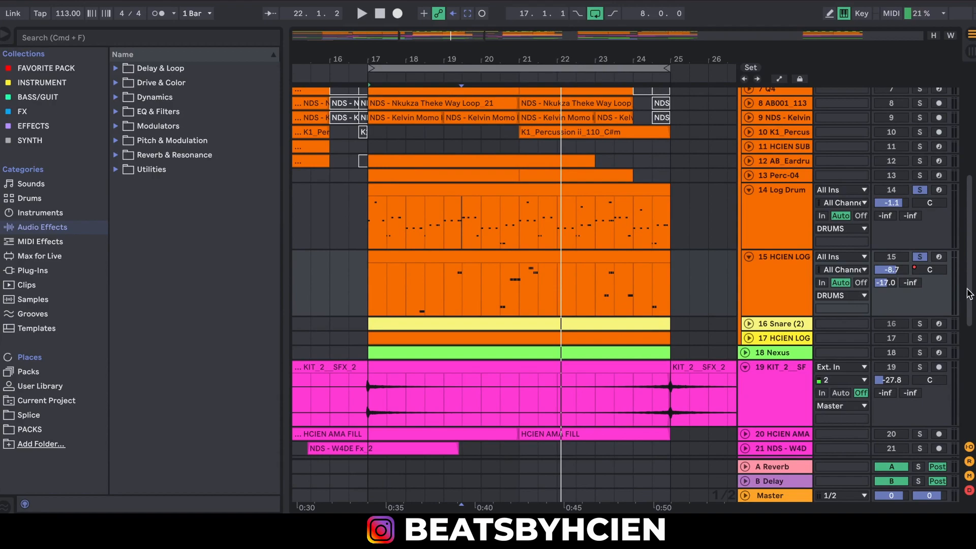
scroll(969, 294, down, 1)
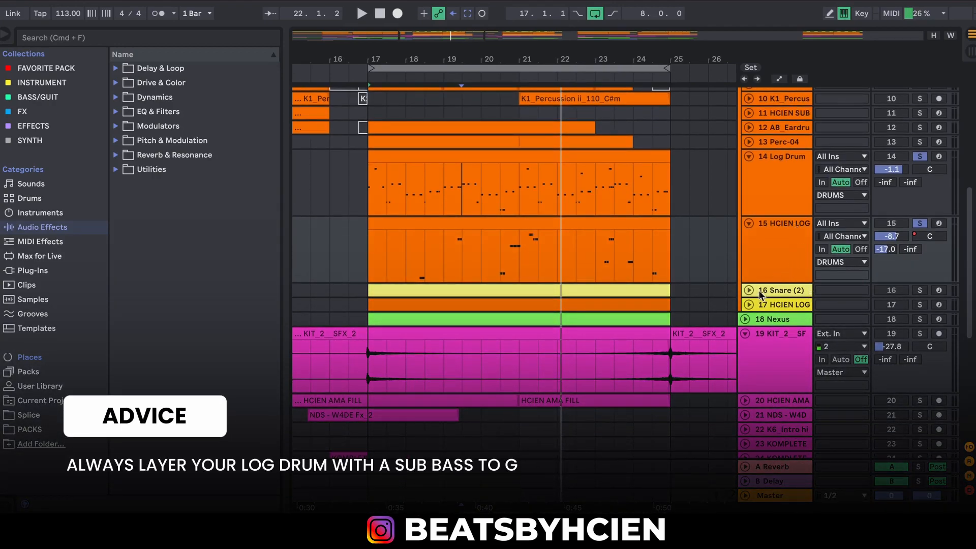
click(749, 304)
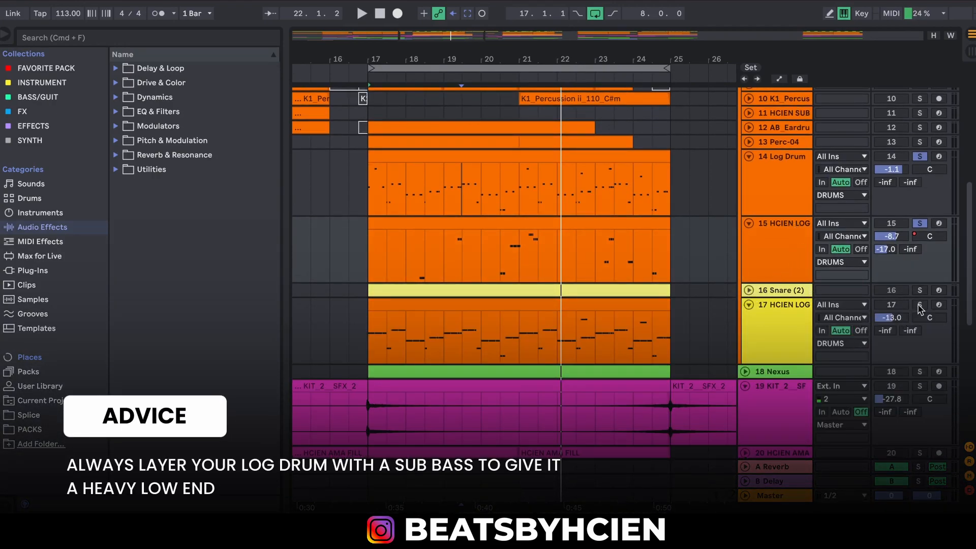
click(772, 339)
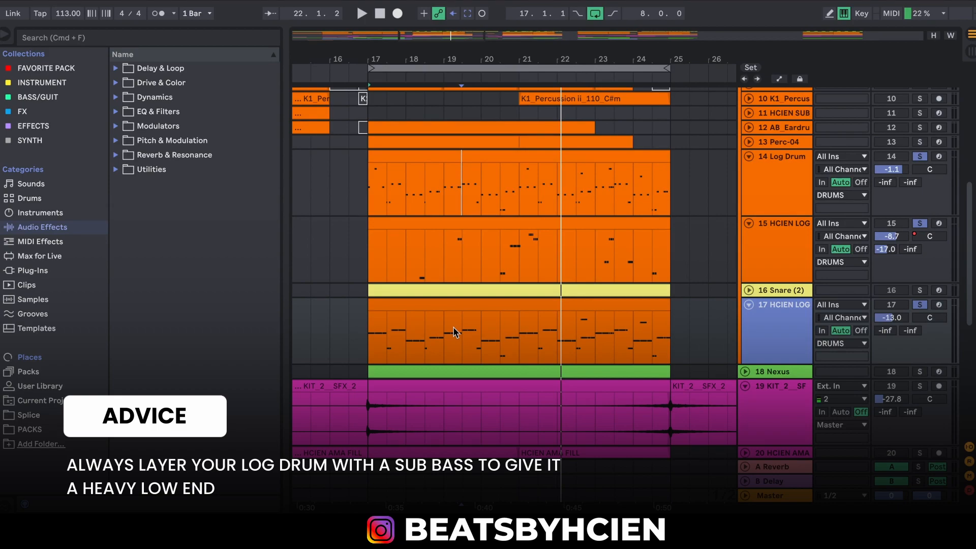
key(space)
click(368, 336)
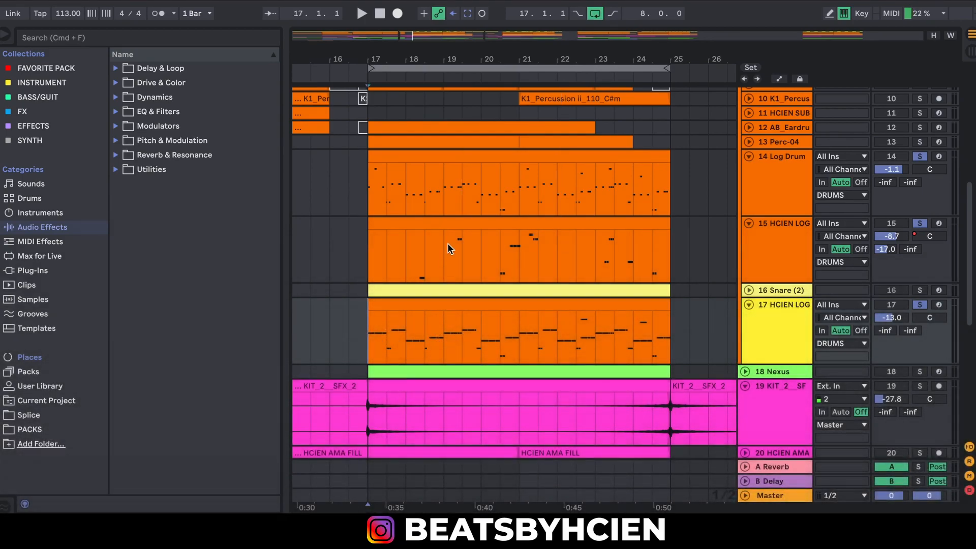
key(space)
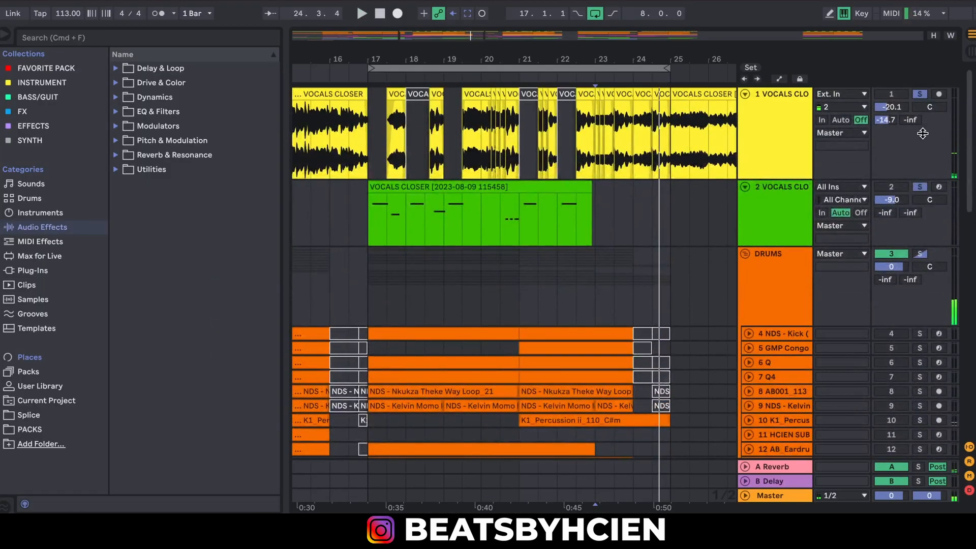
- Review vocal track 1's device chain, from Tuner through EQ Eight to Pro-MB, and hide it again
double_click(774, 136)
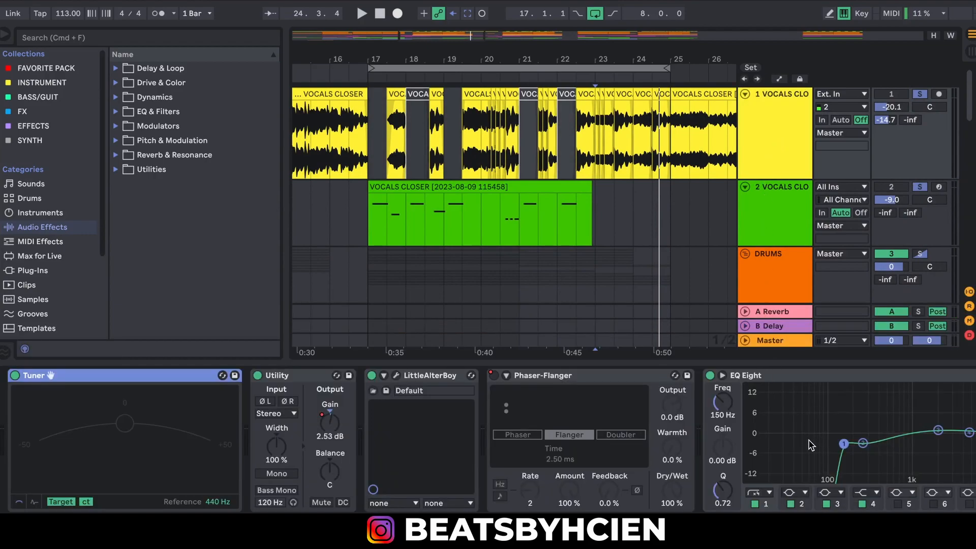
scroll(859, 509, right, 5)
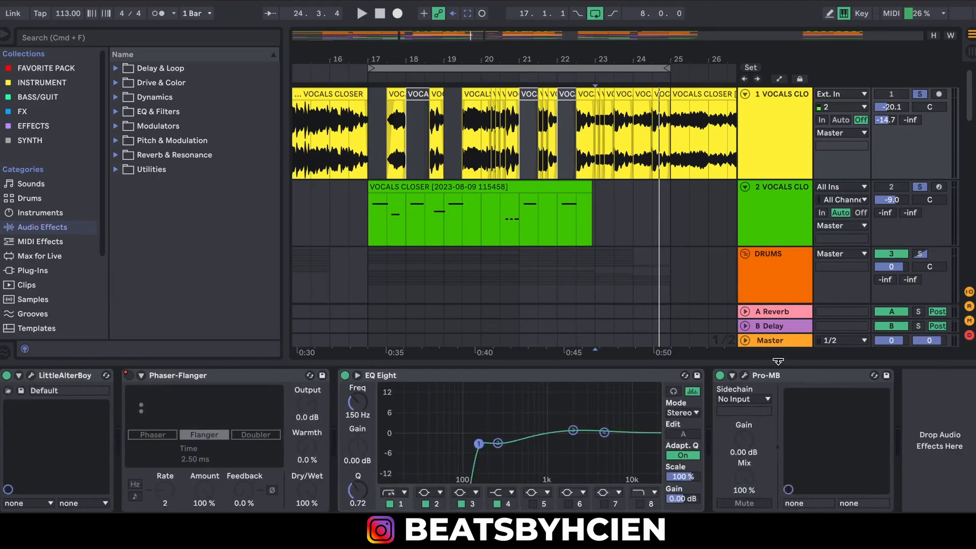
click(779, 361)
- Play the arrangement from bar 20 and solo the DRUMS group
click(489, 308)
key(space)
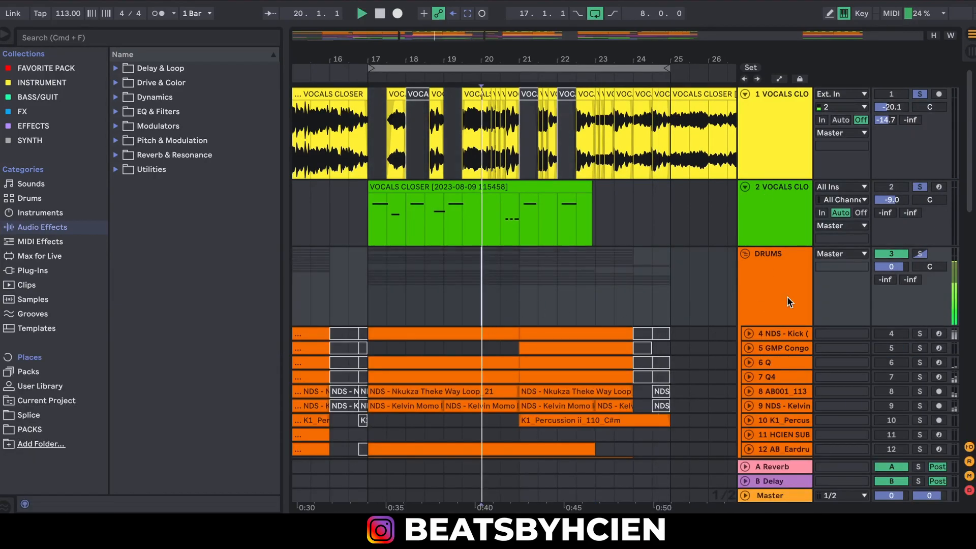
click(921, 256)
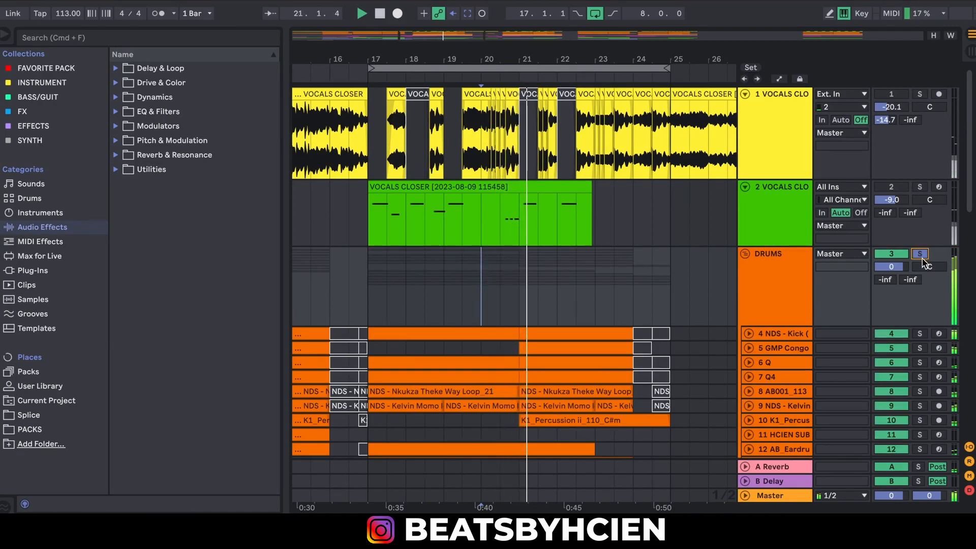
- Open the DRUMS group's device chain, play the drums to examine the automated Auto Filter, and hide the devices again
double_click(770, 285)
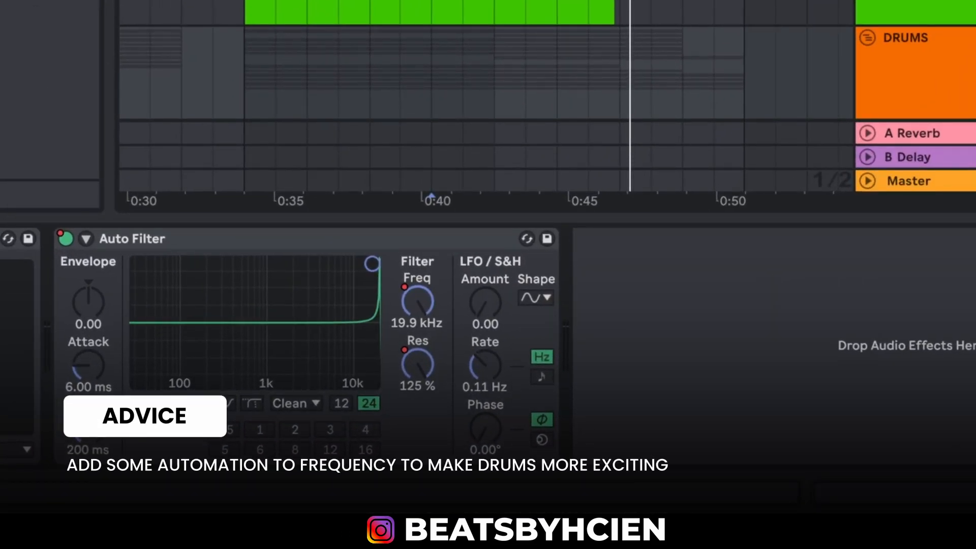
click(868, 37)
scroll(486, 60, down, 3)
click(525, 3)
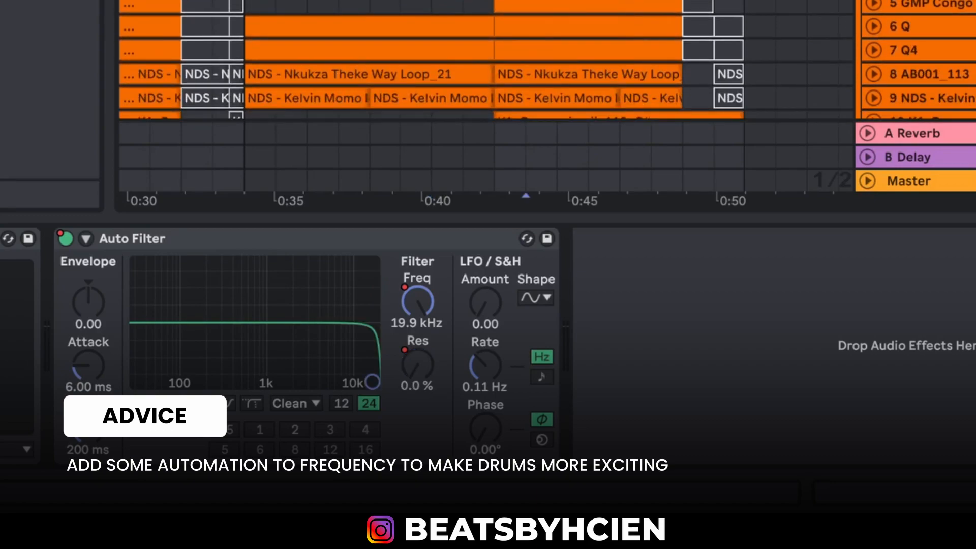
key(space)
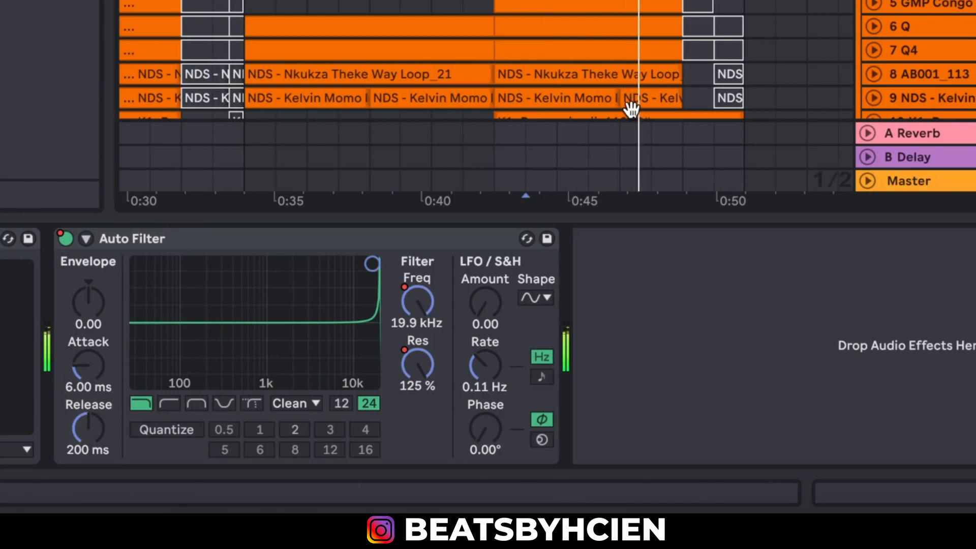
click(656, 220)
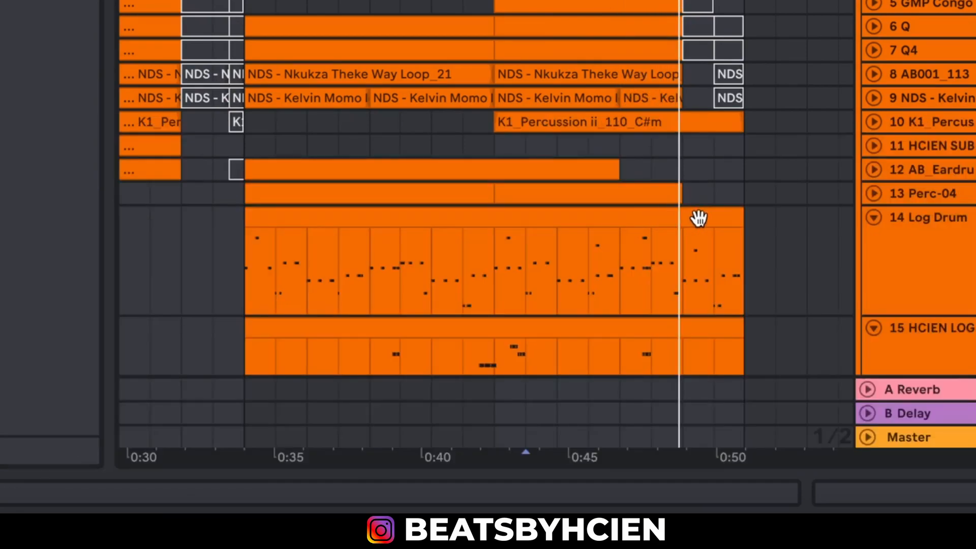
- Fold the 14 Log Drum, 15 HCIEN LOG and 17 HCIEN LOG tracks
scroll(487, 224, down, 5)
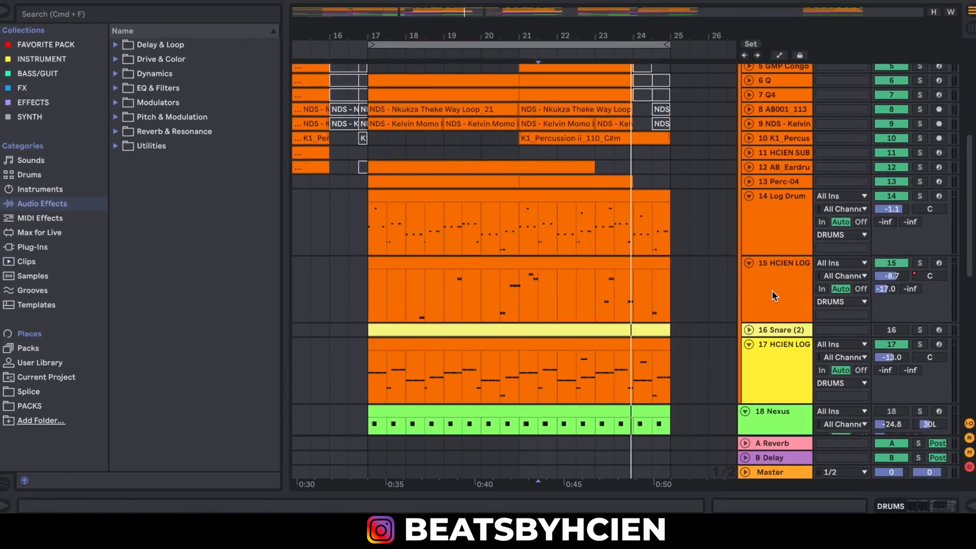
click(915, 350)
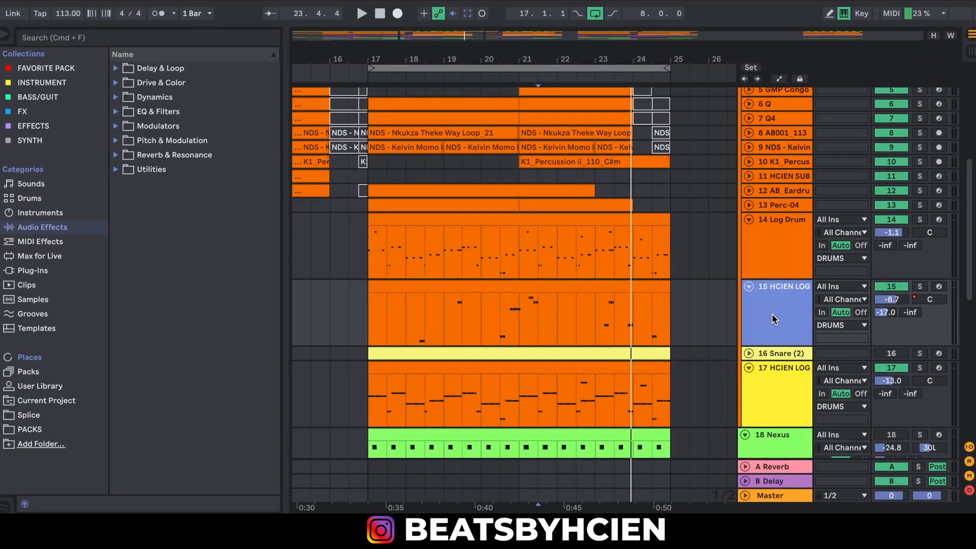
click(749, 289)
click(748, 222)
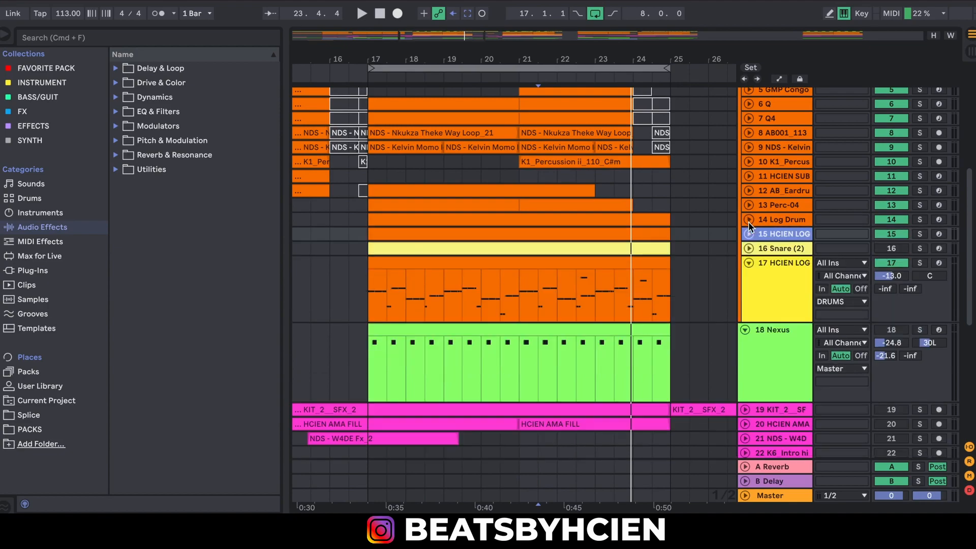
click(749, 261)
- Solo the 18 Nexus track, play it from bar 17, and fold it
click(918, 278)
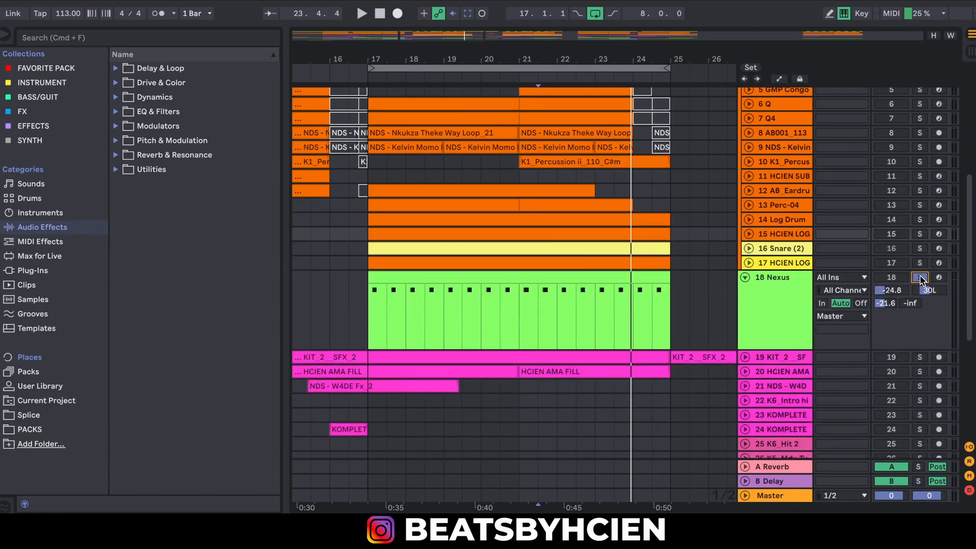
click(920, 277)
scroll(502, 220, down, 5)
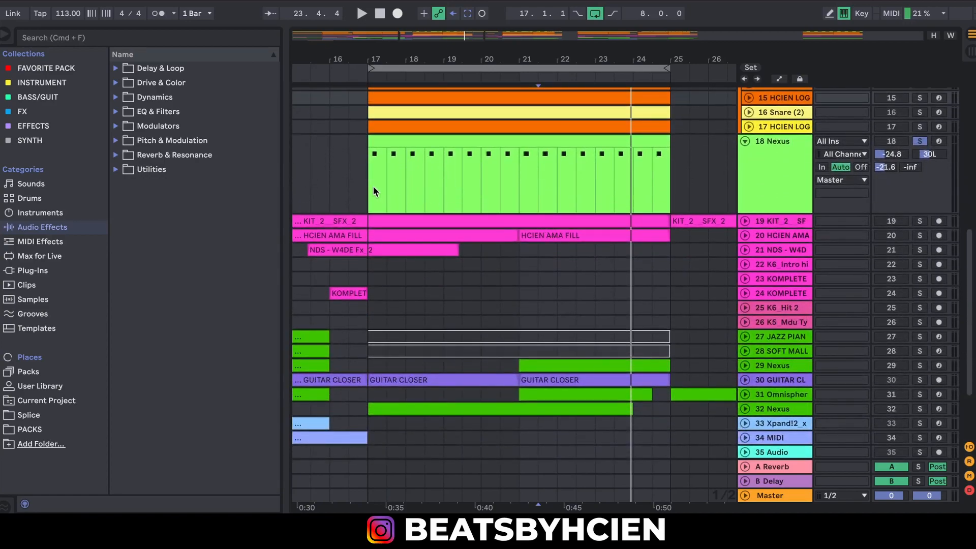
click(420, 153)
key(space)
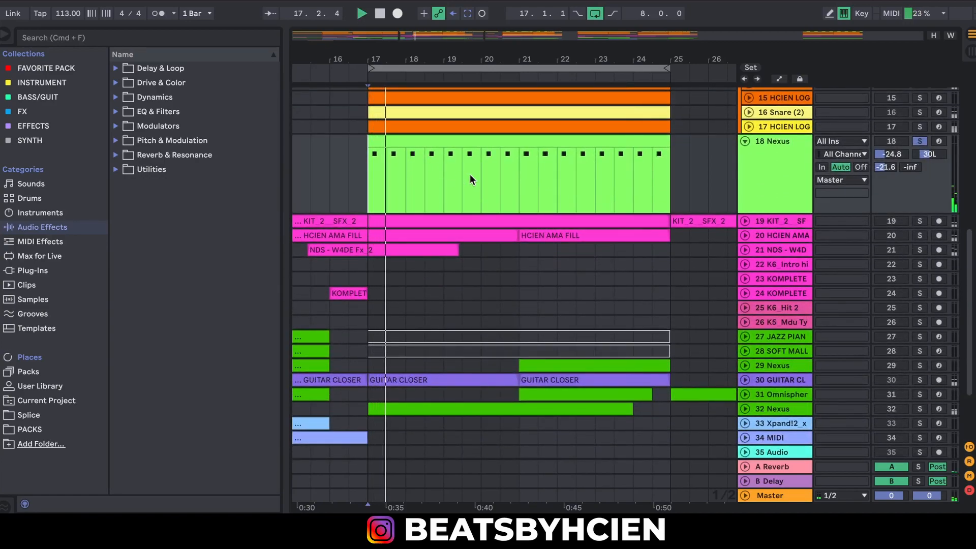
click(742, 141)
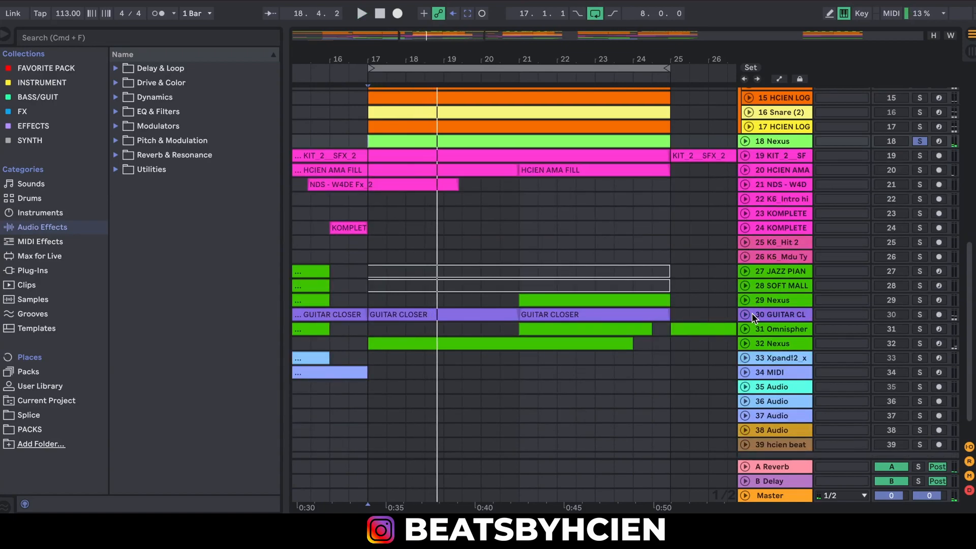
- Unfold and solo the 32 Nexus track, play it from bar 17, and fold it again
click(743, 344)
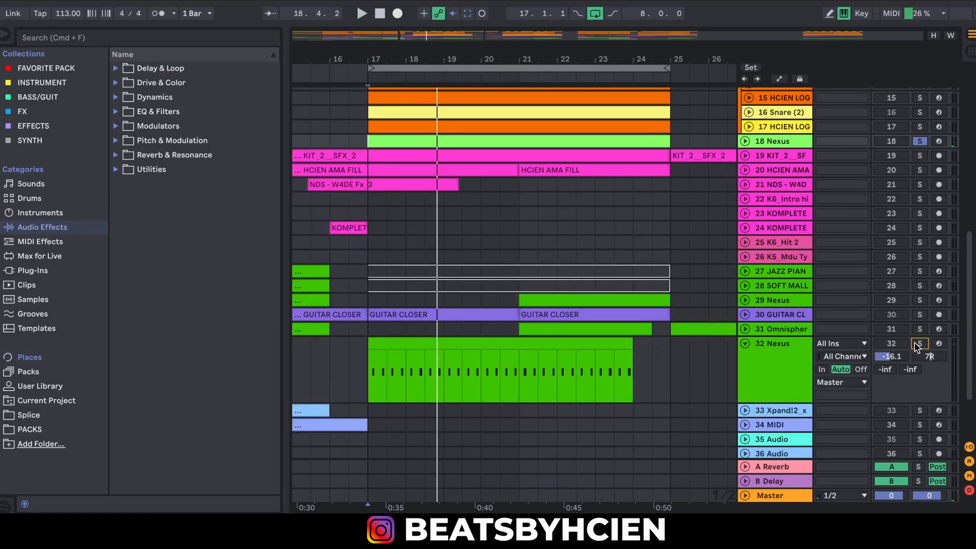
key(space)
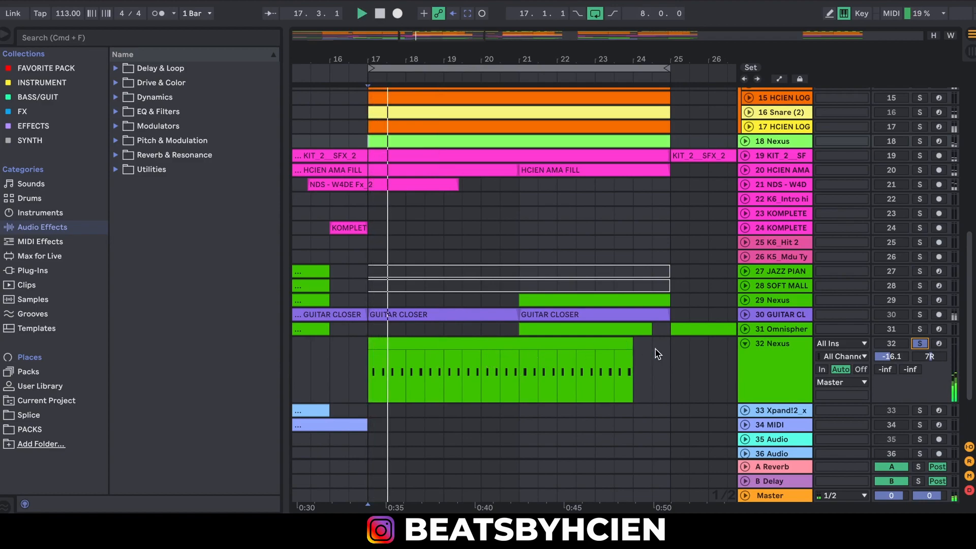
key(space)
click(746, 345)
- Fold vocal track 2 and the DRUMS group, and extend the loop to span bars 1 to 25
drag(972, 352, 971, 176)
click(745, 186)
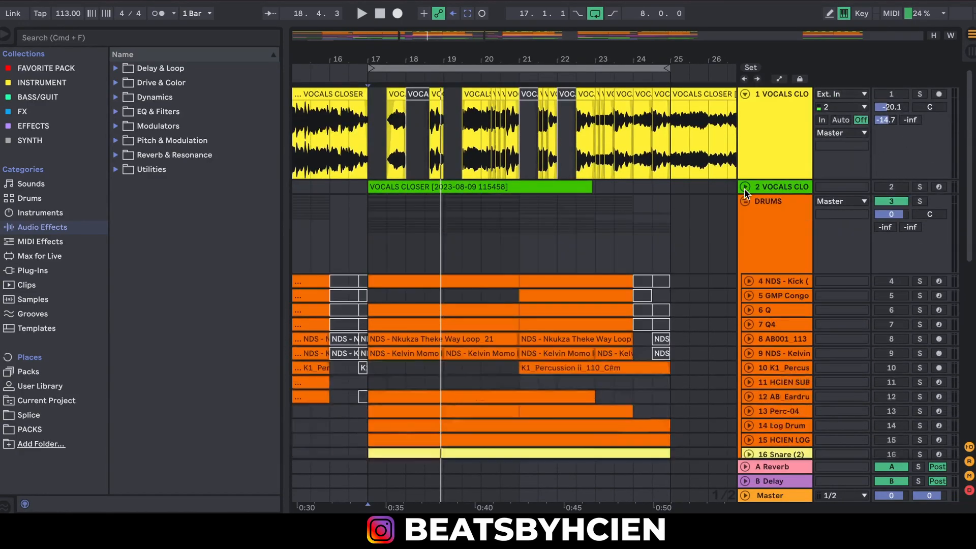
click(745, 197)
drag(627, 54, 277, 79)
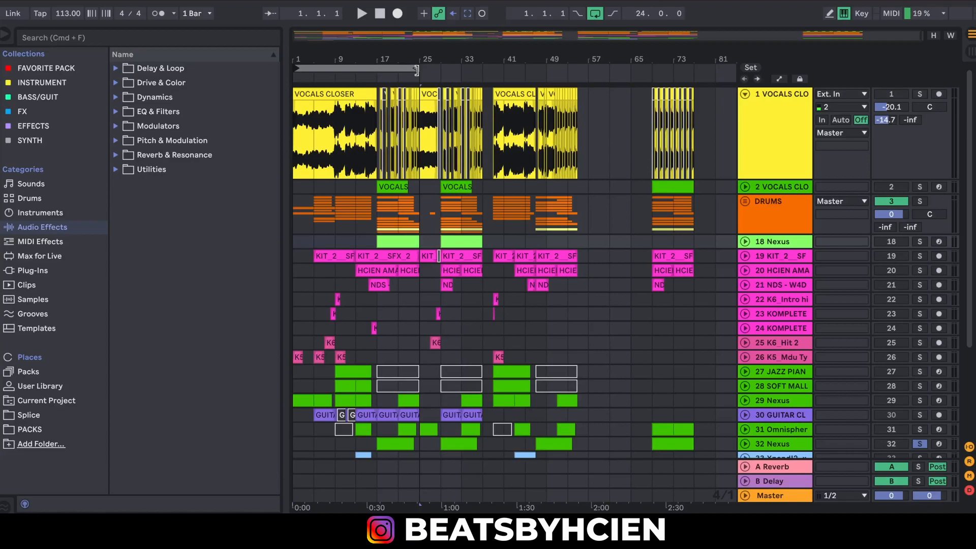
- Fold vocal track 1 and unsolo 32 Nexus so the full mix is active
click(746, 93)
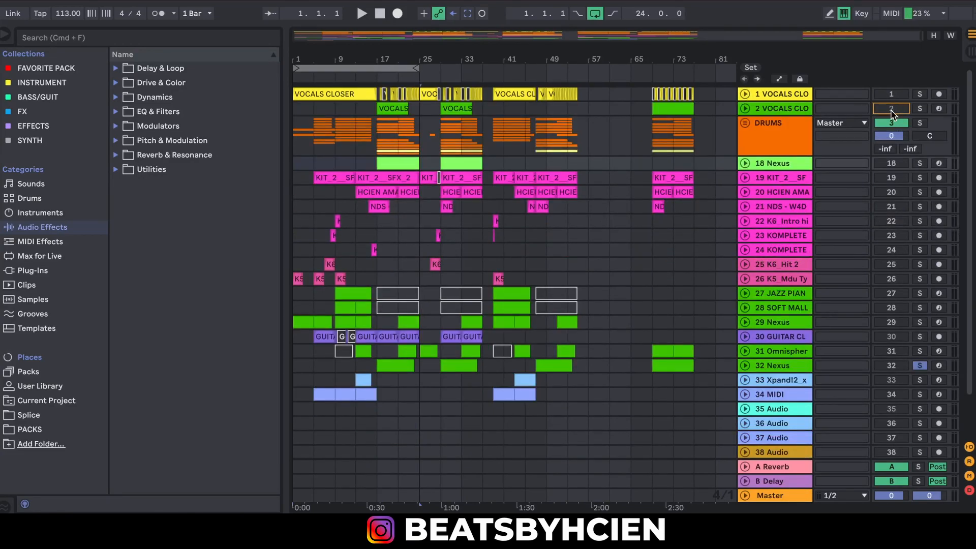
click(921, 366)
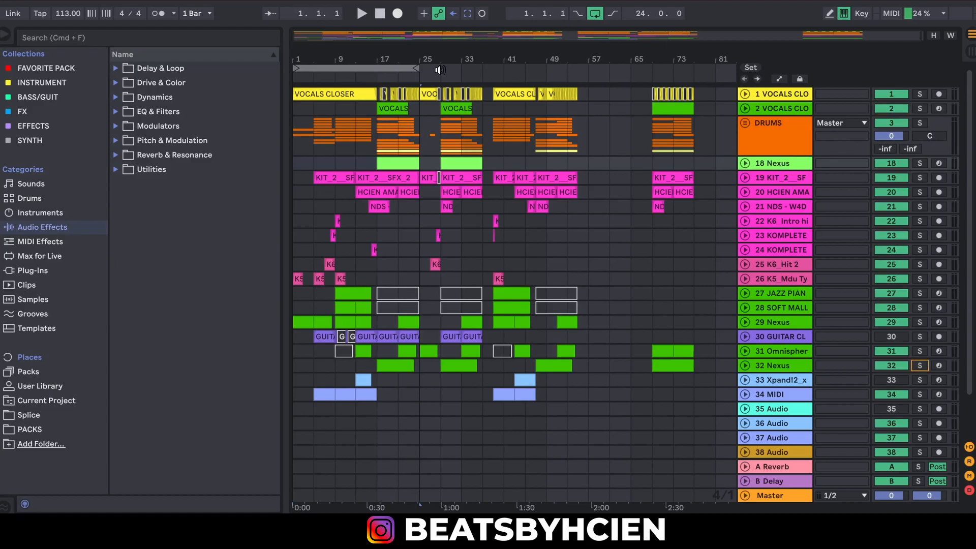